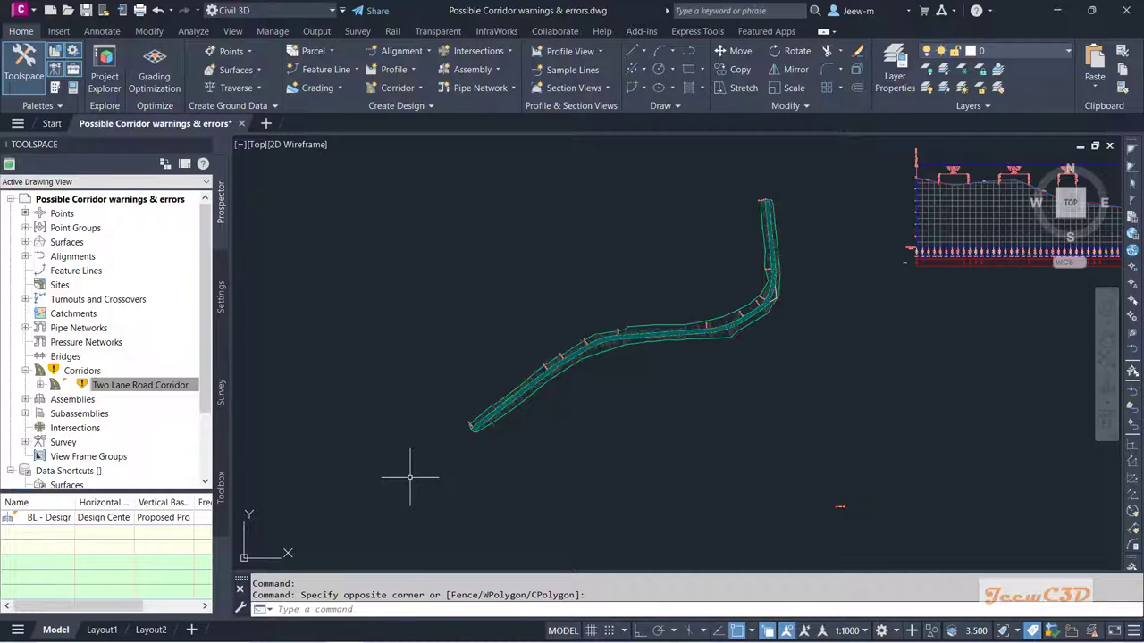
Rebuild the Two Lane Road Corridor and review the warning descriptions listed in the Event Viewer
left_click(179, 385)
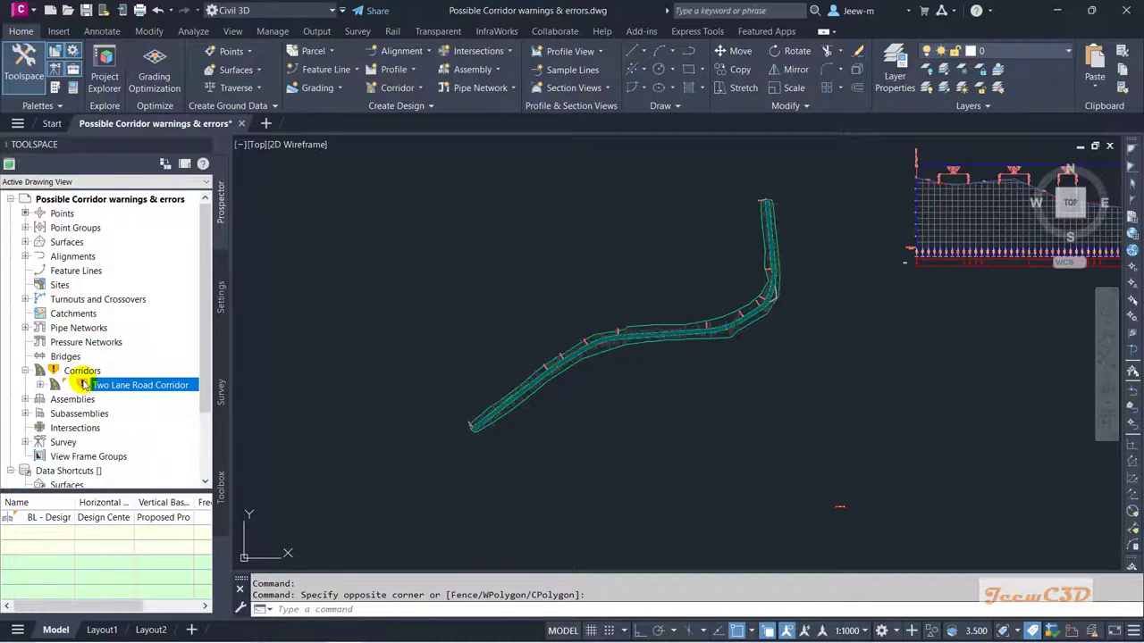
mouse_move(83, 384)
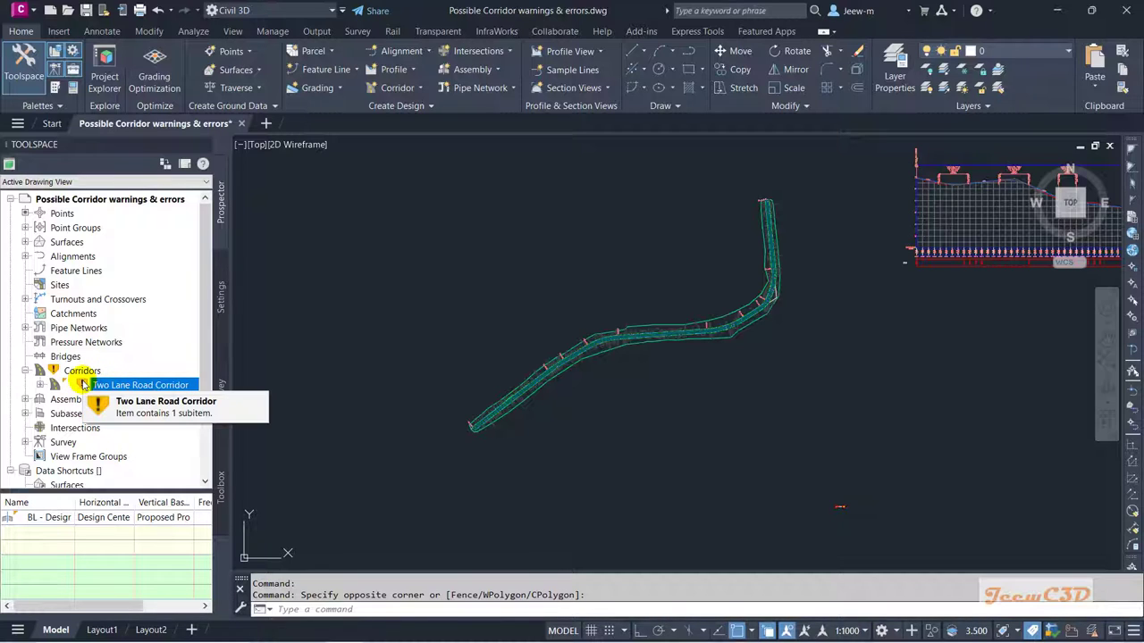
right_click(108, 386)
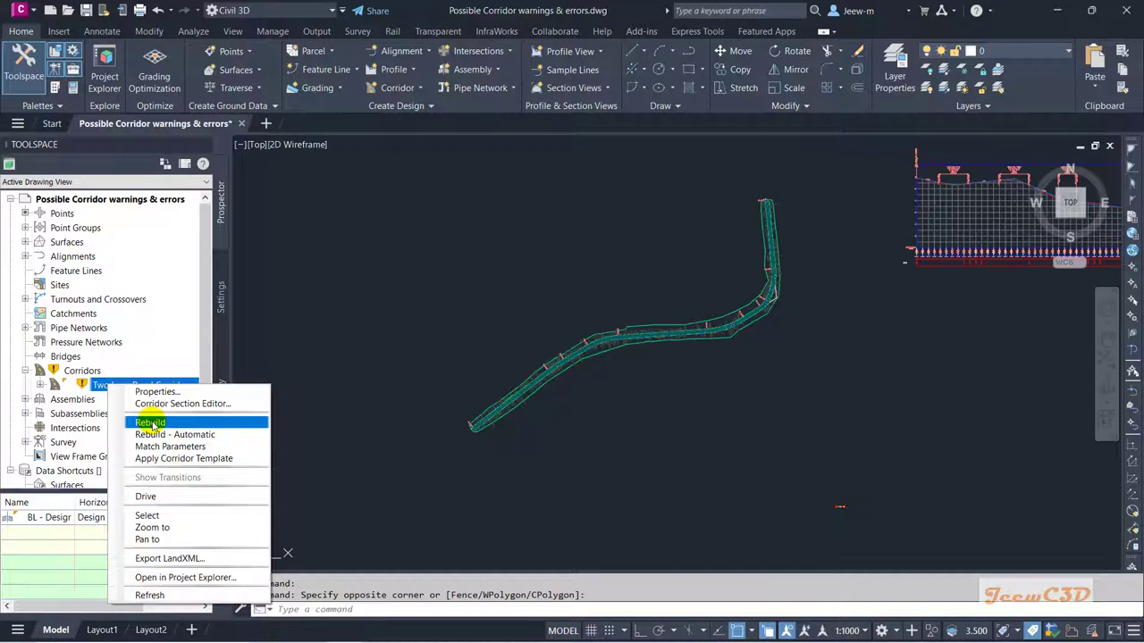
left_click(151, 424)
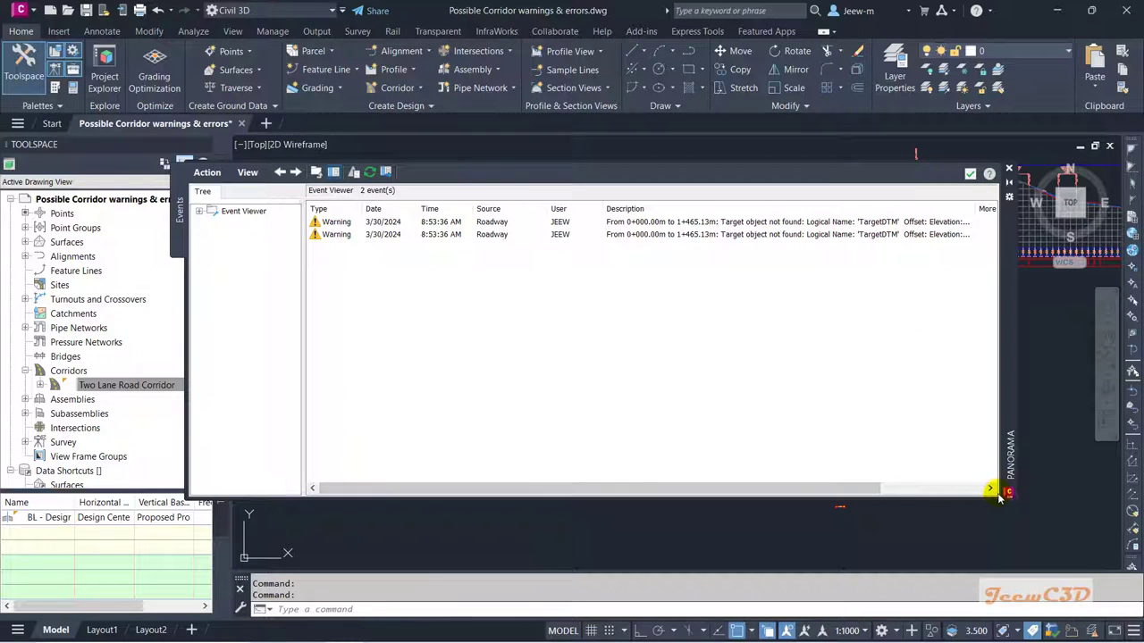
left_click_drag(876, 488, 970, 488)
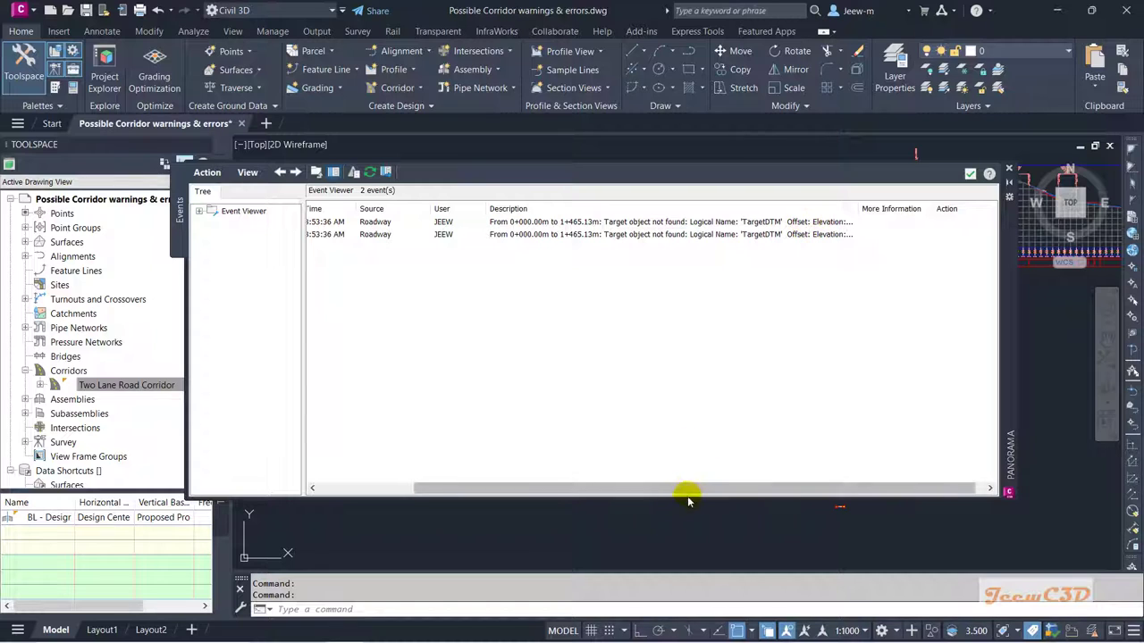
left_click_drag(675, 489, 580, 490)
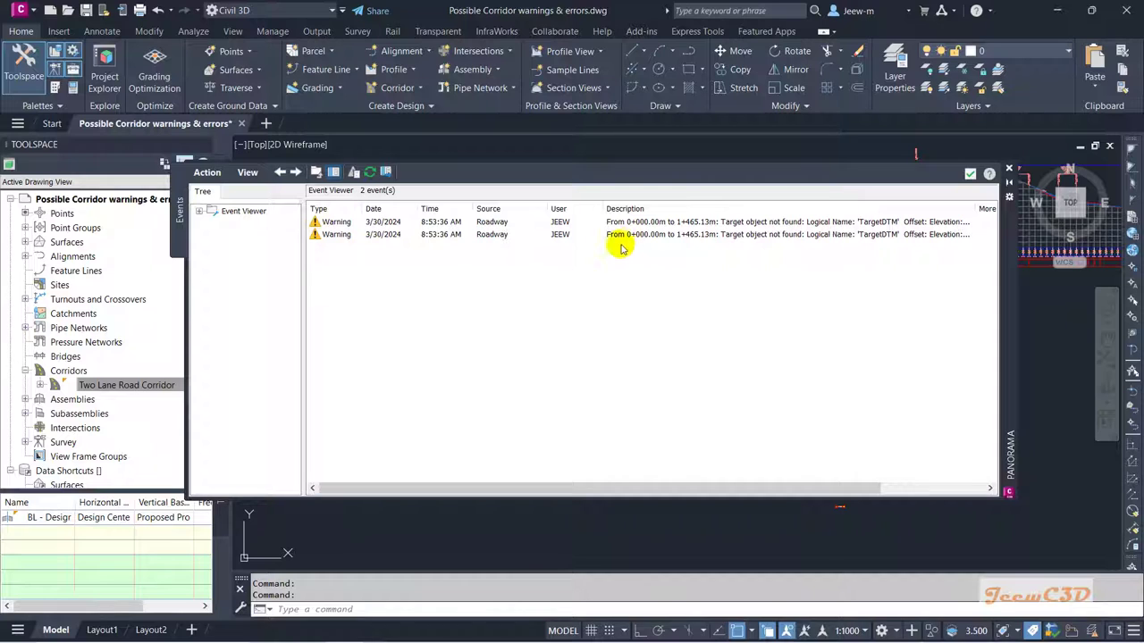
Clear all events from the Event Viewer and close it
left_click(206, 174)
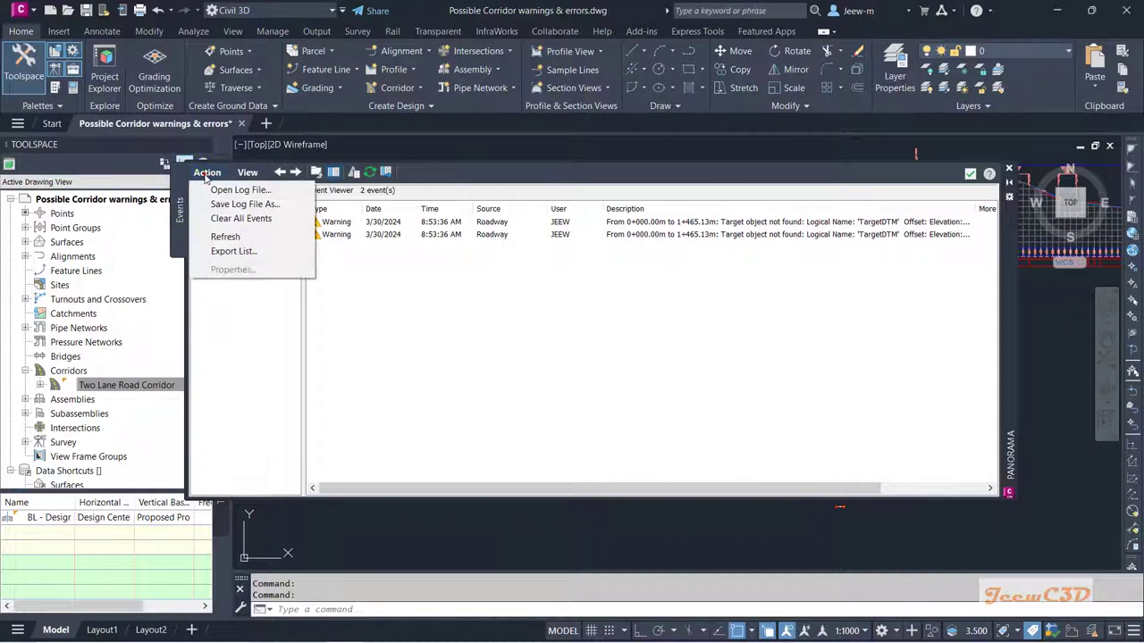
left_click(241, 219)
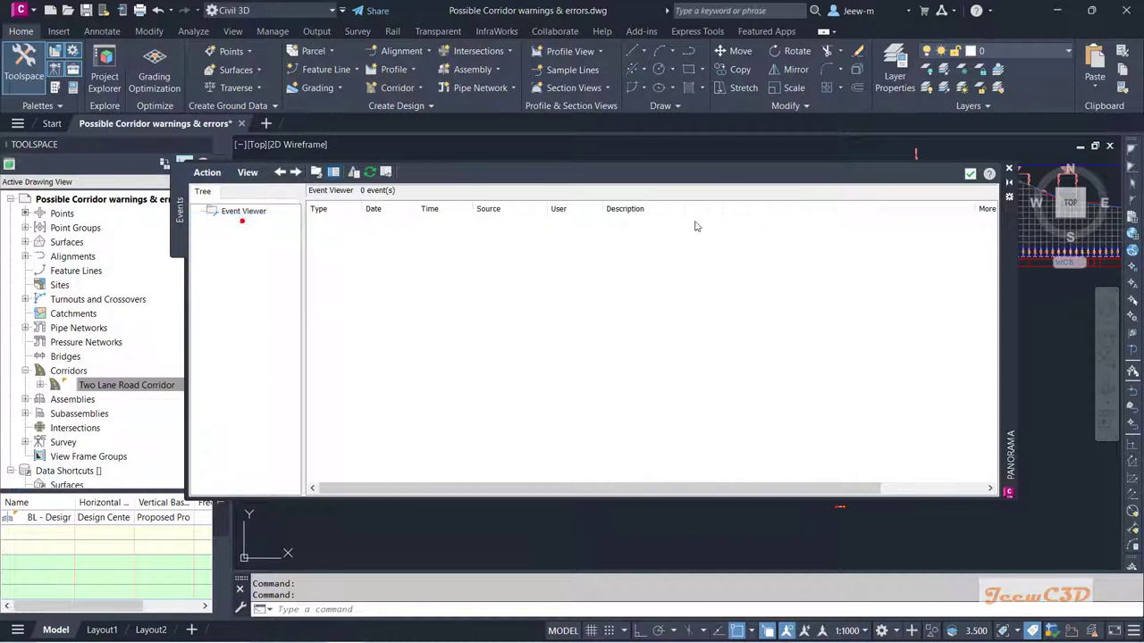
left_click(970, 173)
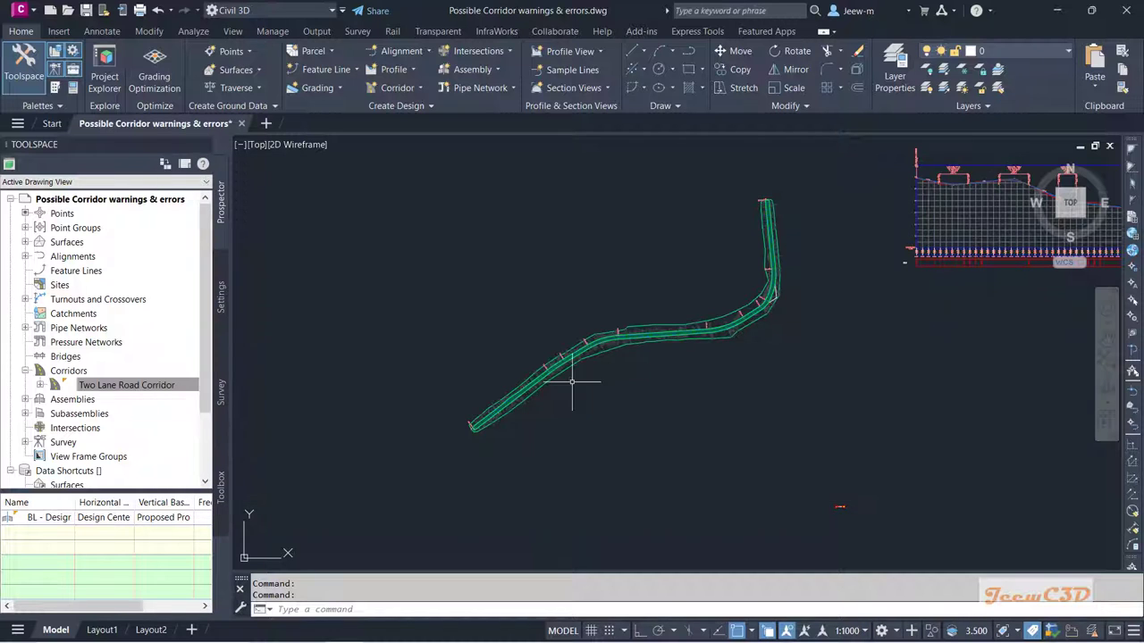
Select the corridor object near its start station and open its Corridor Properties
scroll(483, 419, "up", 6)
scroll(523, 412, "up", 3)
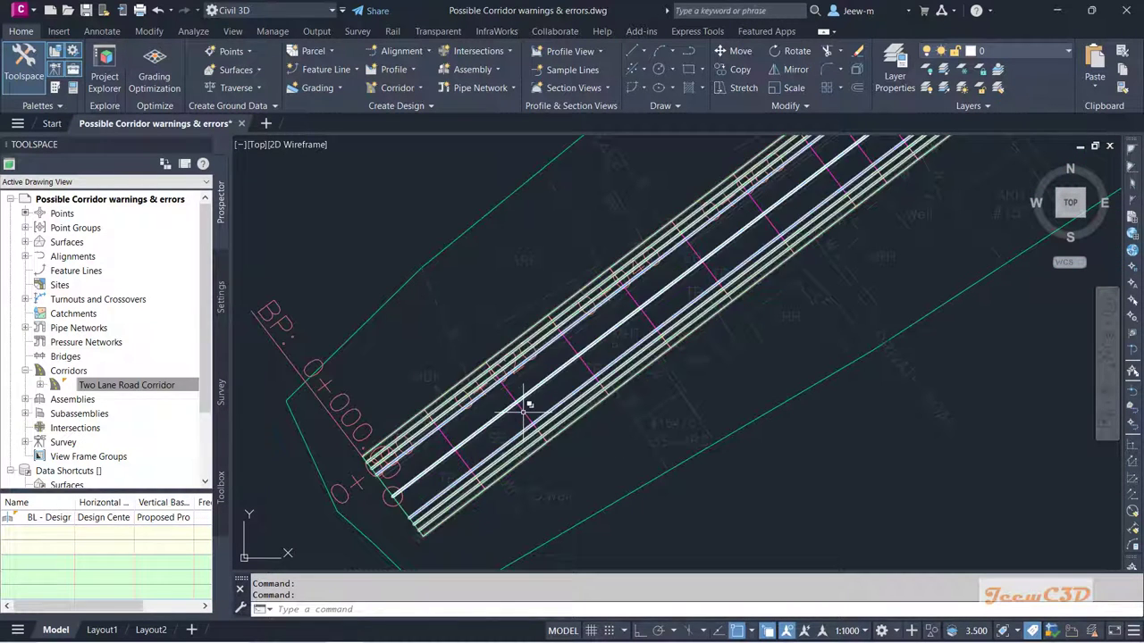
left_click(524, 410)
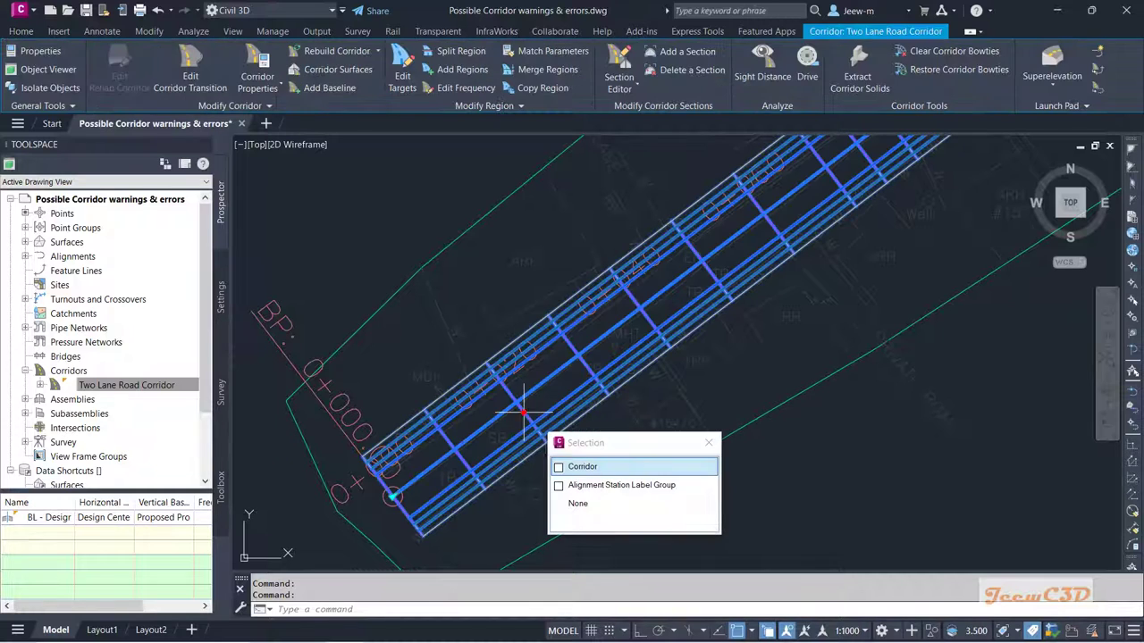
left_click(589, 470)
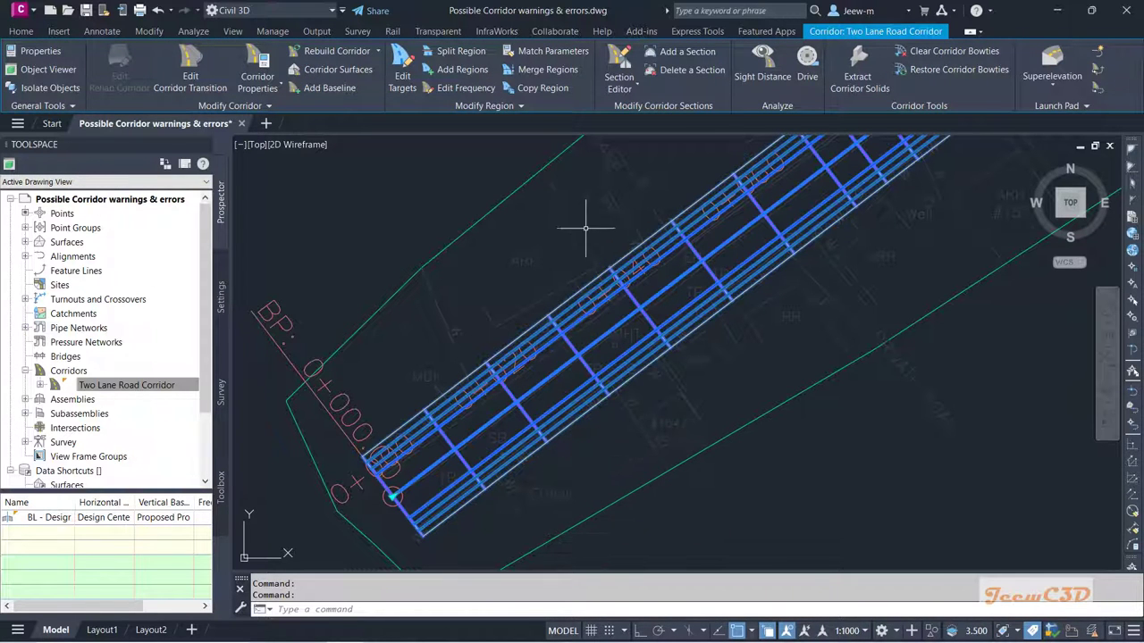
left_click(259, 86)
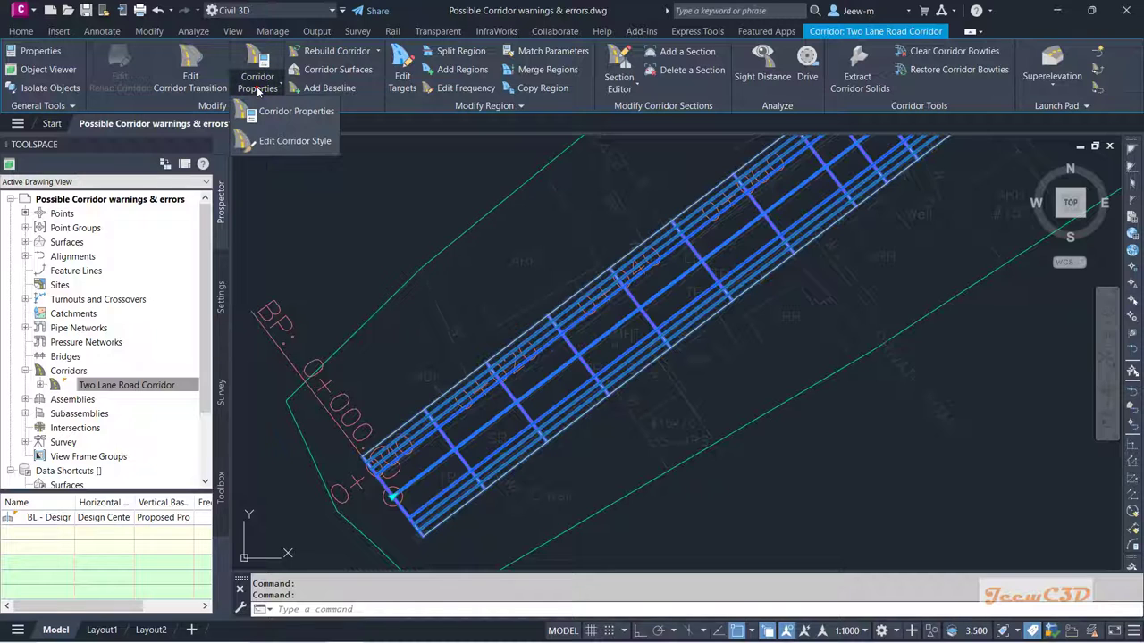
left_click(286, 111)
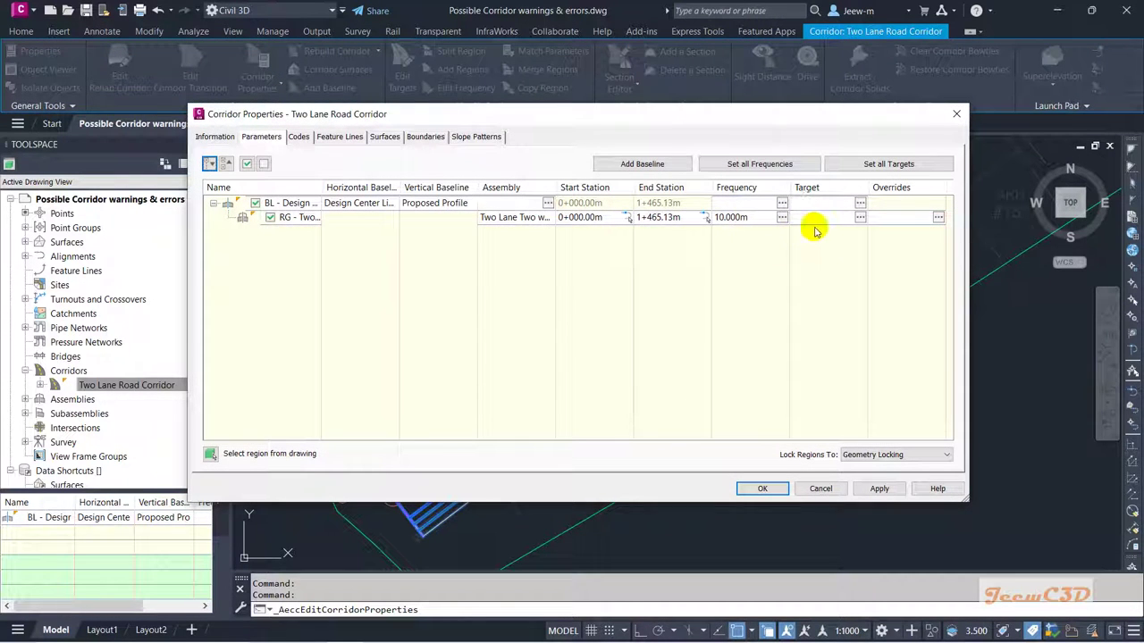
Open the surface target mapping for the corridor's region and widen the Target Mapping window
left_click(397, 223)
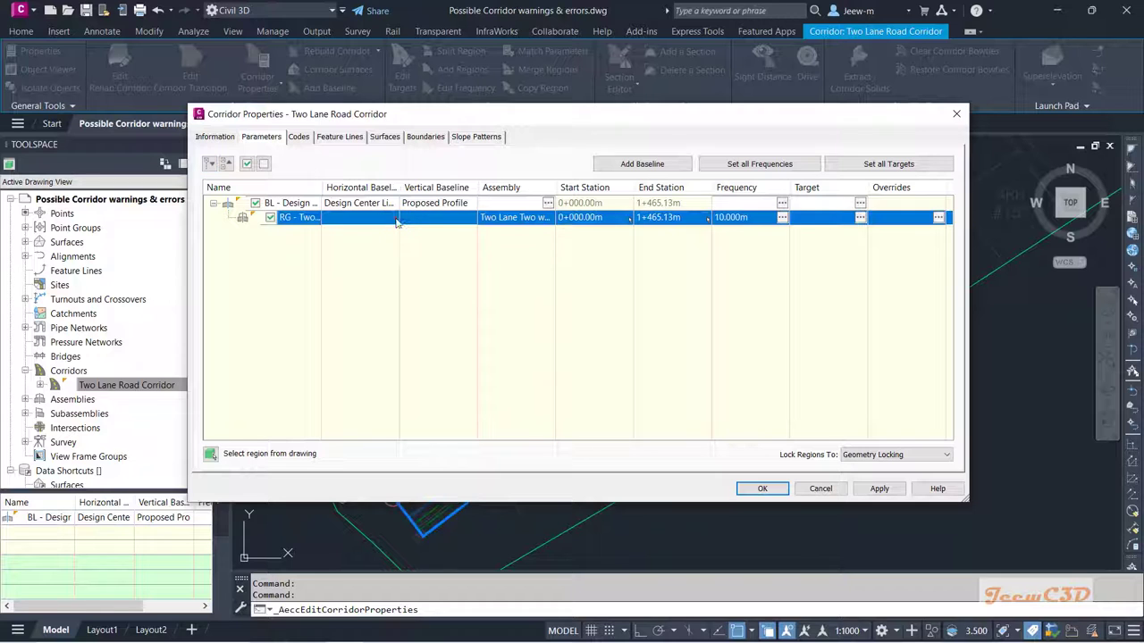
left_click(861, 218)
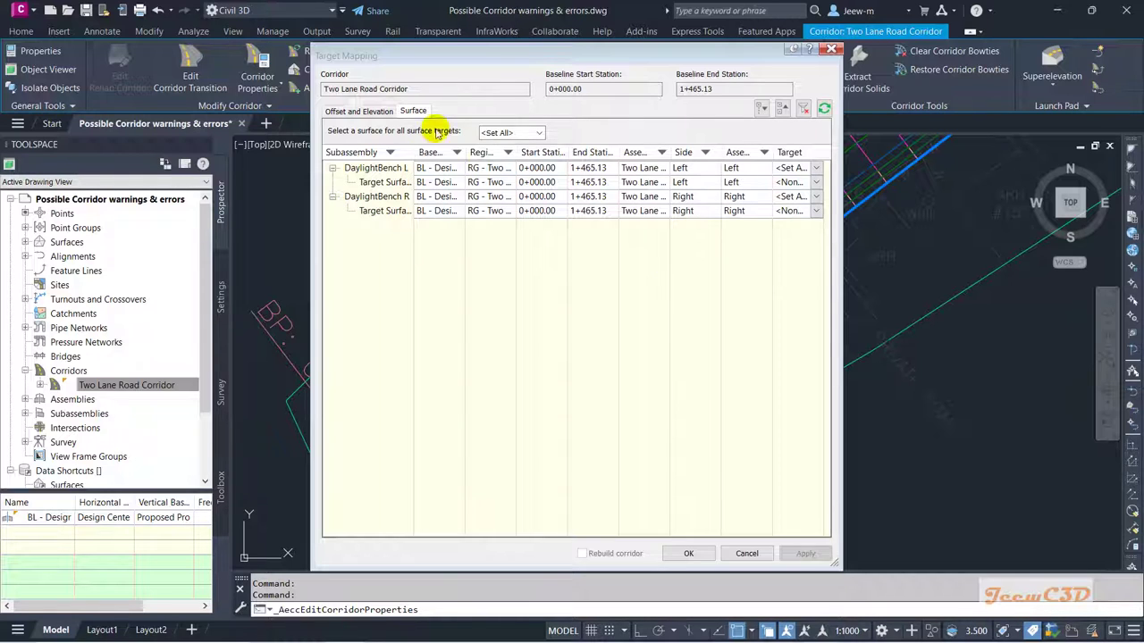
left_click(413, 111)
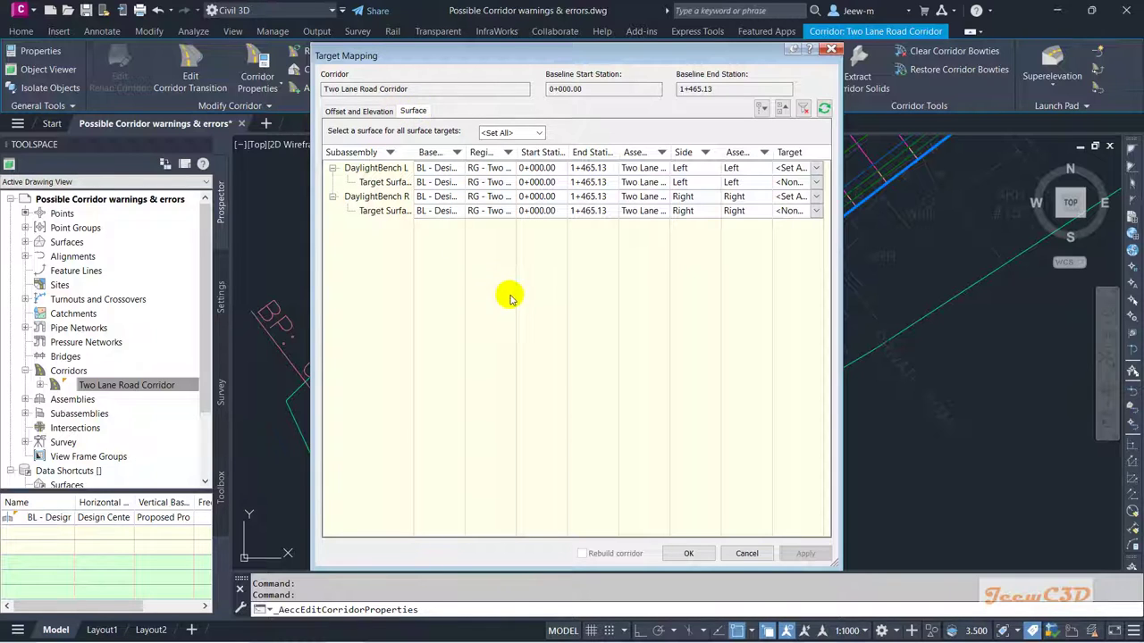
left_click(414, 112)
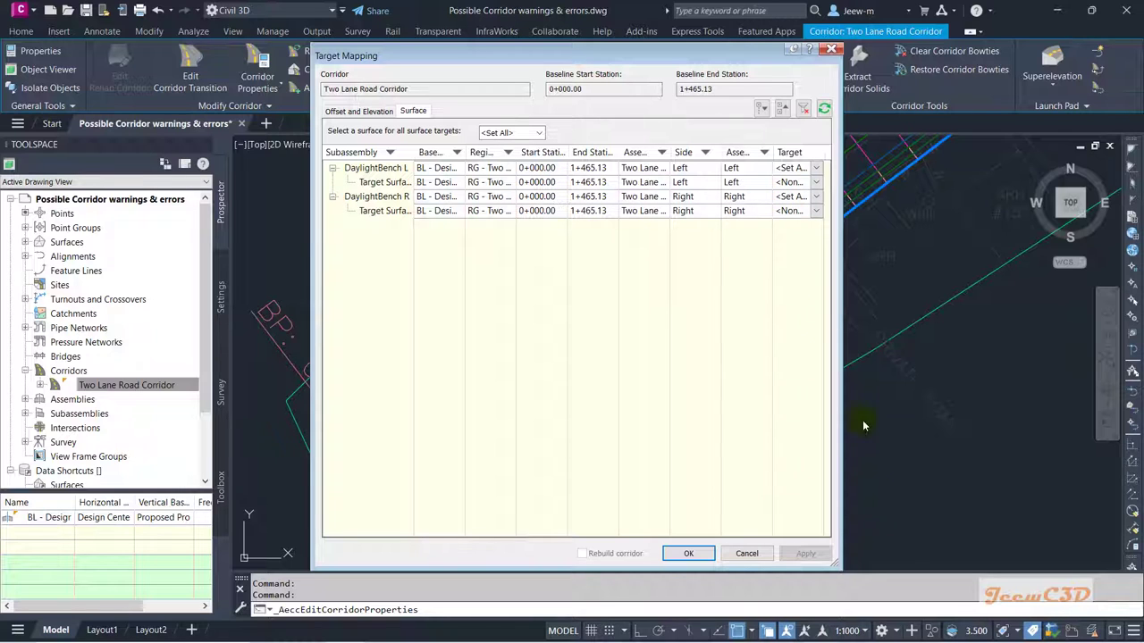
left_click_drag(833, 561, 969, 565)
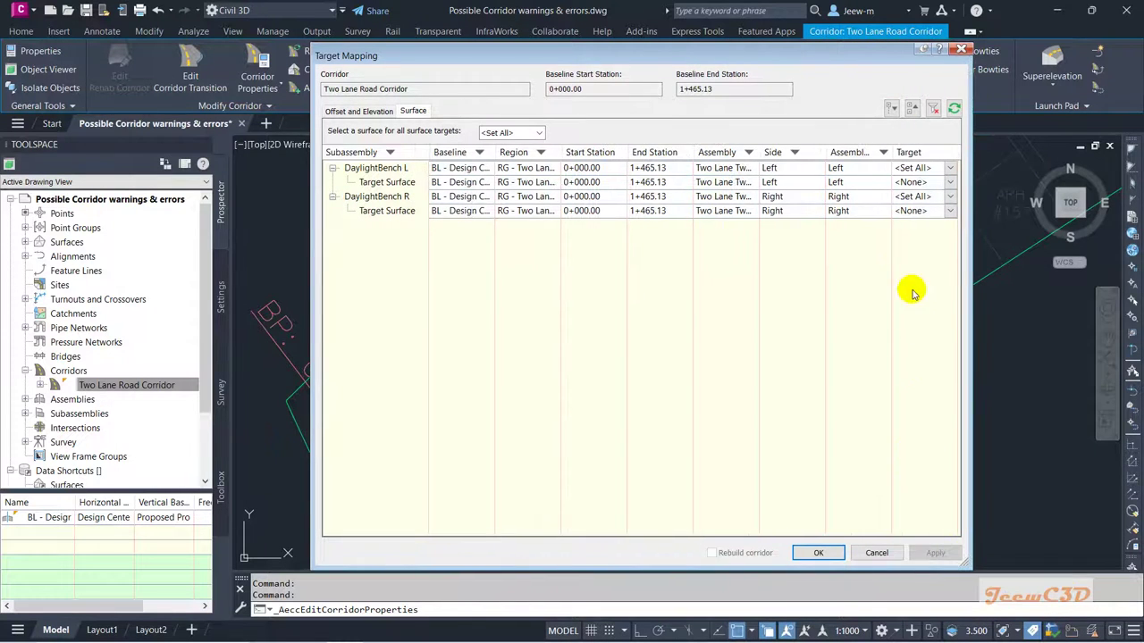
Assign the EG surface to all surface targets of both DaylightBench subassemblies and rebuild the corridor with the change
left_click(398, 182)
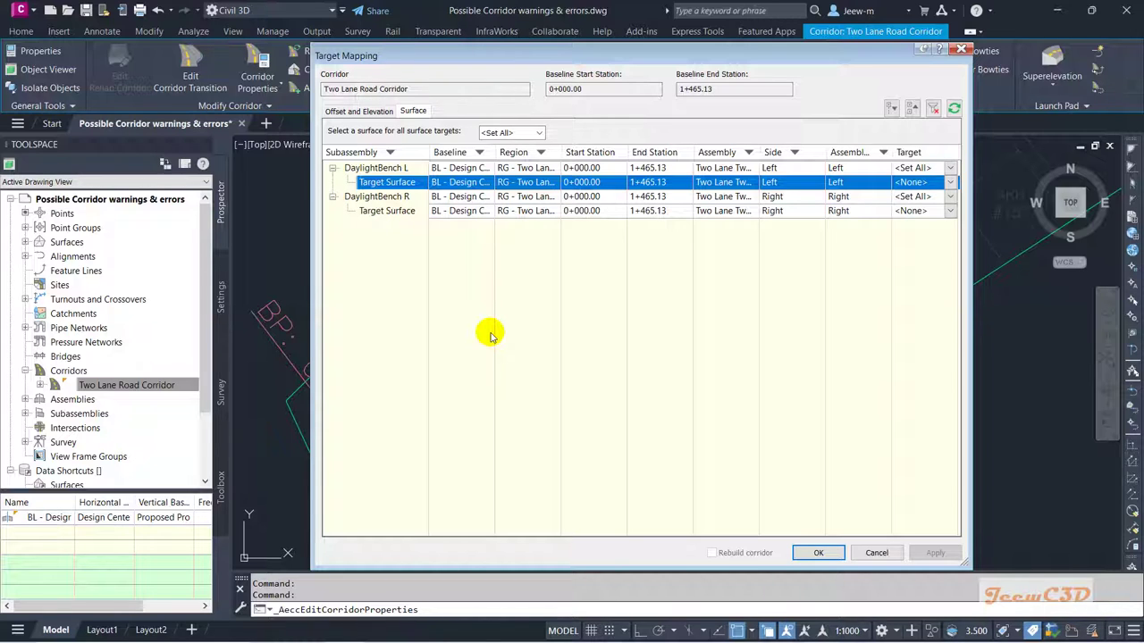
left_click(540, 132)
left_click(489, 157)
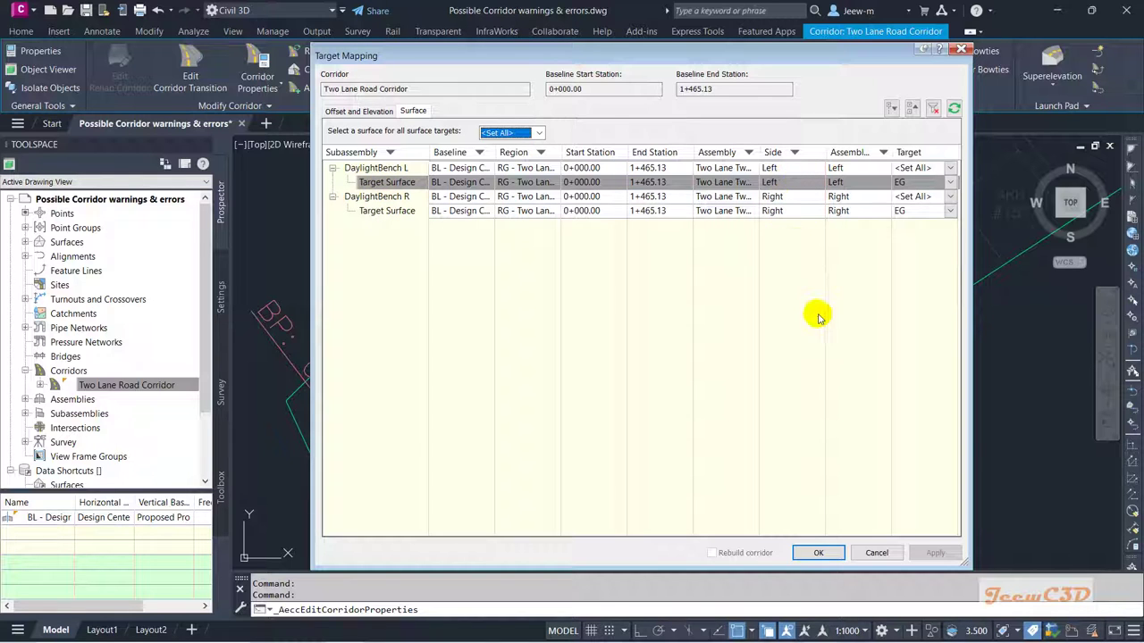
left_click(817, 553)
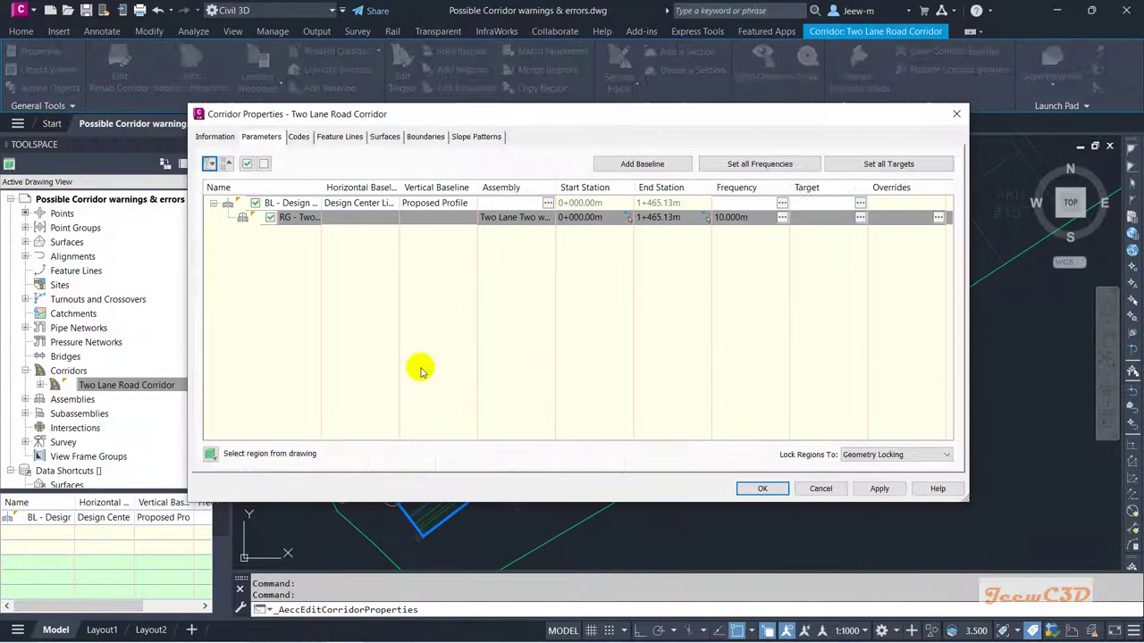
left_click(760, 488)
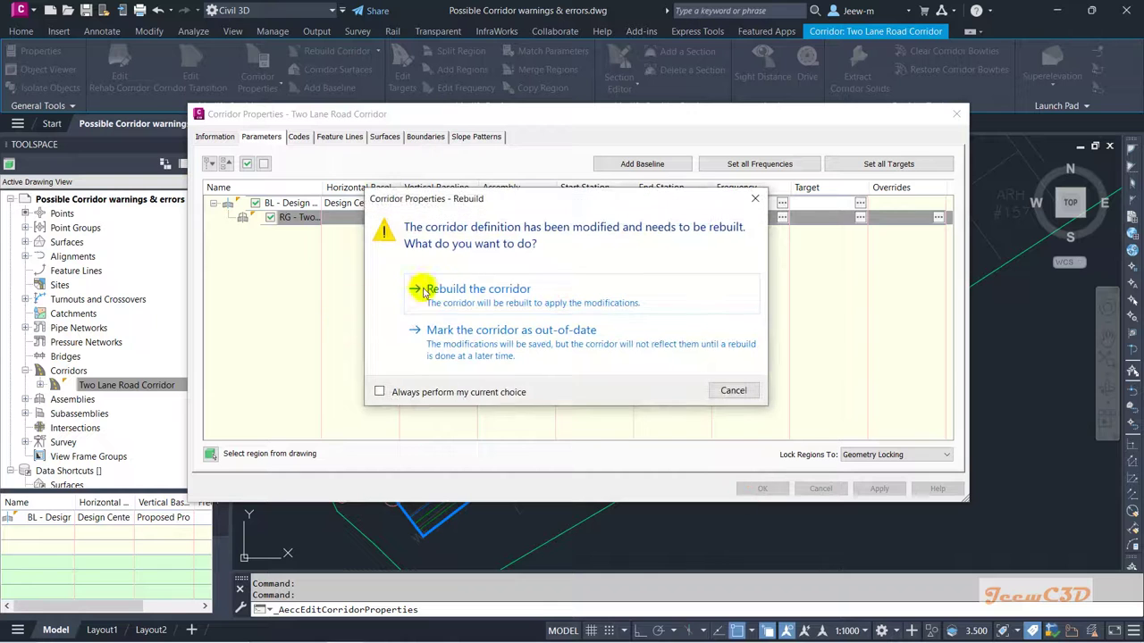
left_click(441, 288)
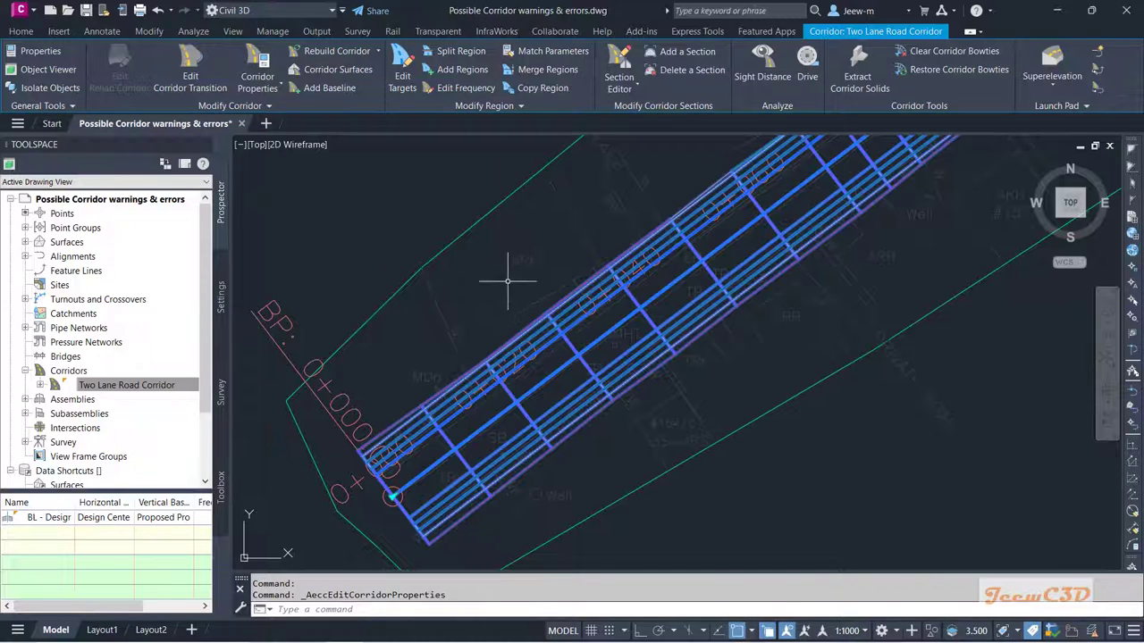
key("Escape")
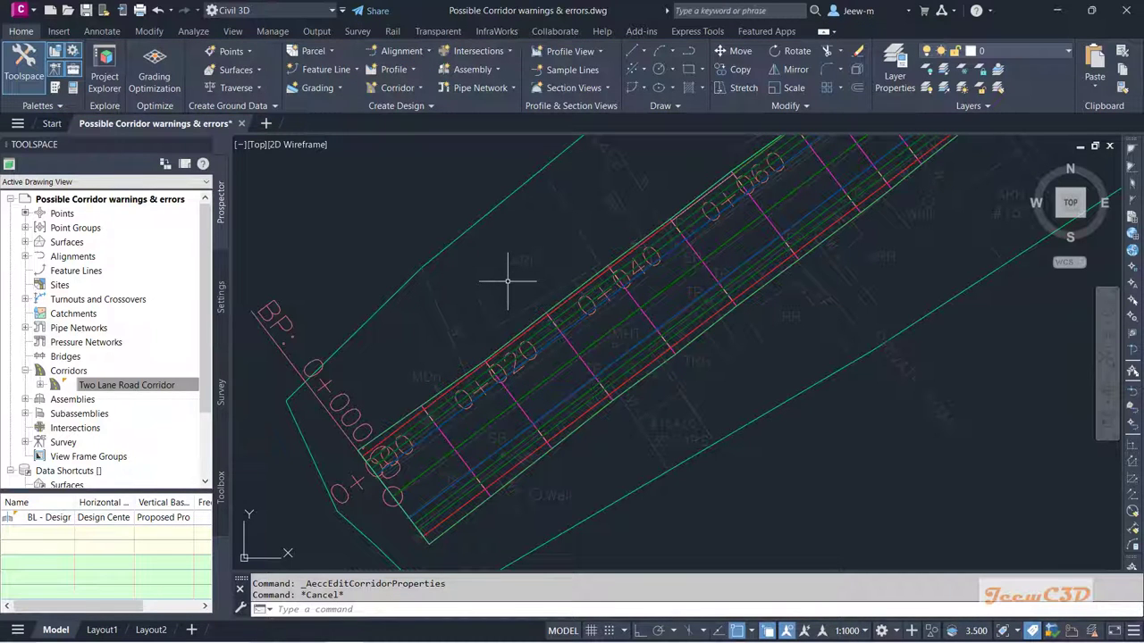
Examine the polylines running parallel to the design center line near the start of the road
scroll(603, 344, "down", 5)
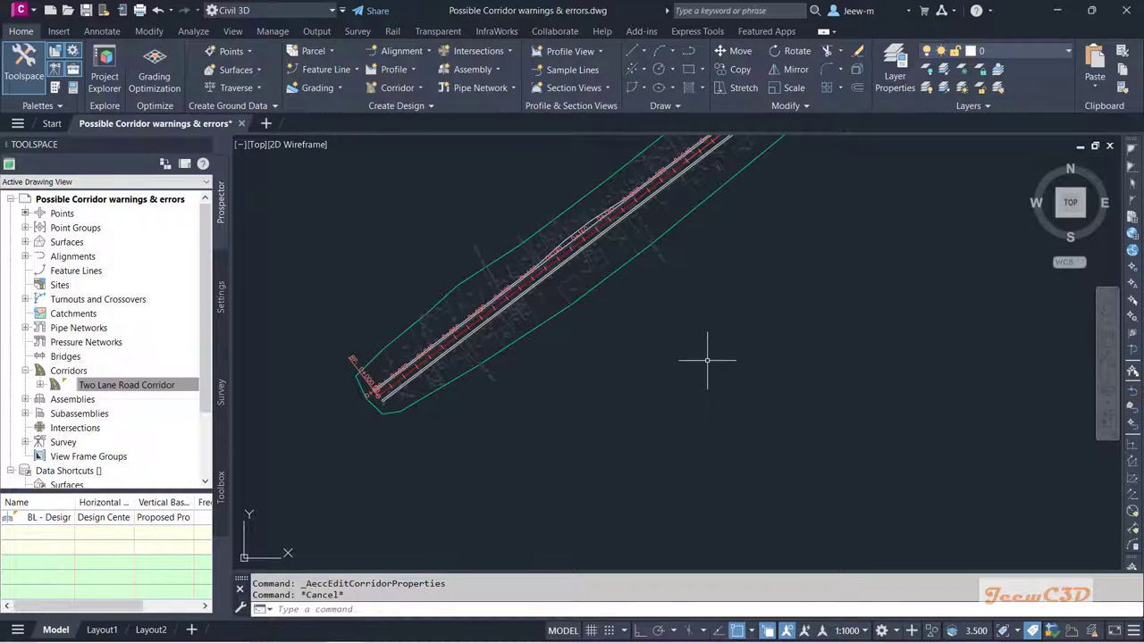
mouse_move(707, 361)
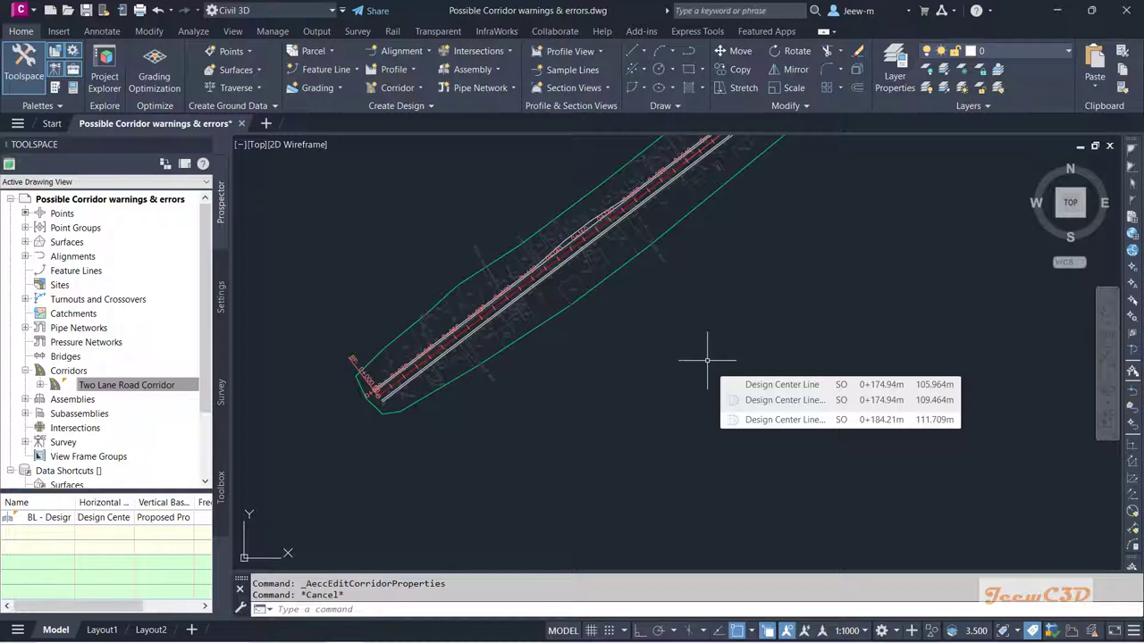
scroll(383, 383, "up", 3)
scroll(429, 322, "up", 3)
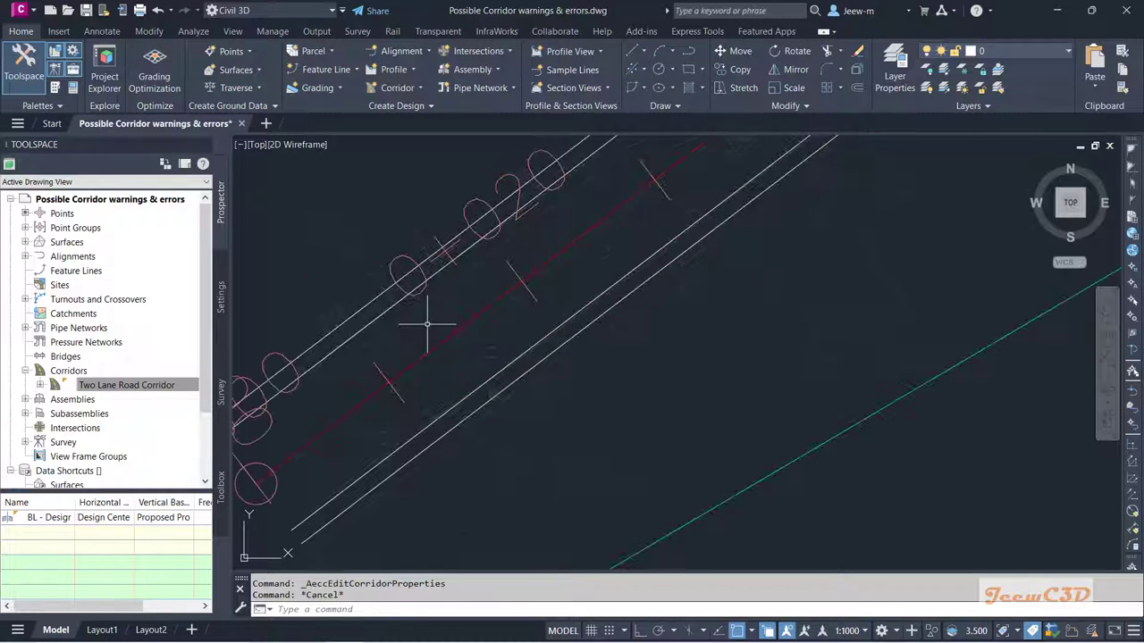
scroll(386, 358, "down", 2)
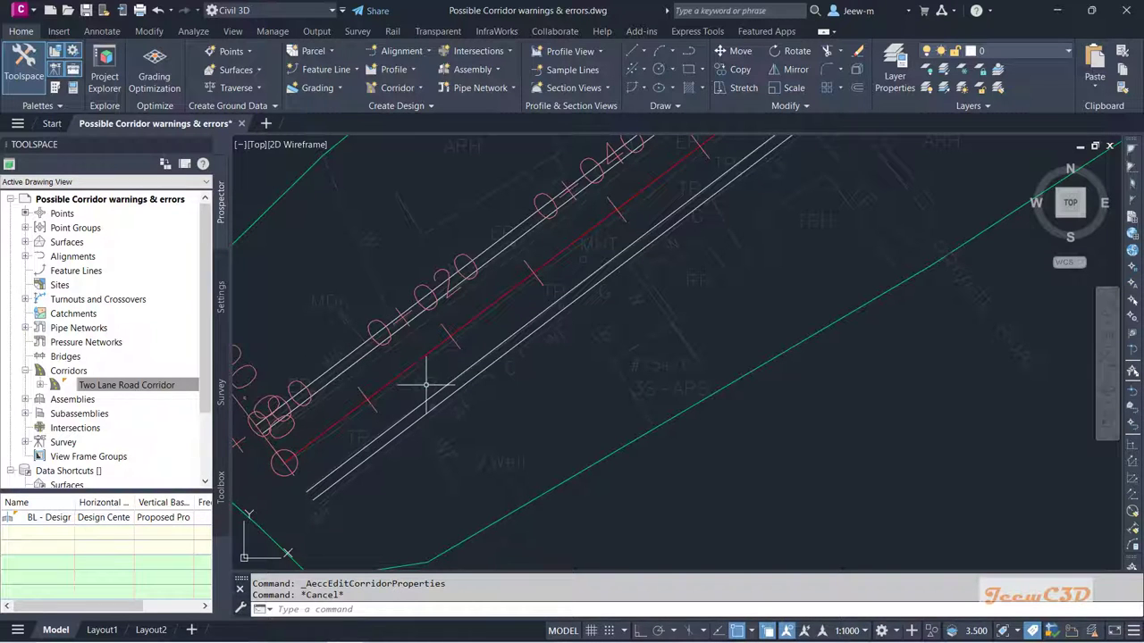
scroll(427, 385, "up", 2)
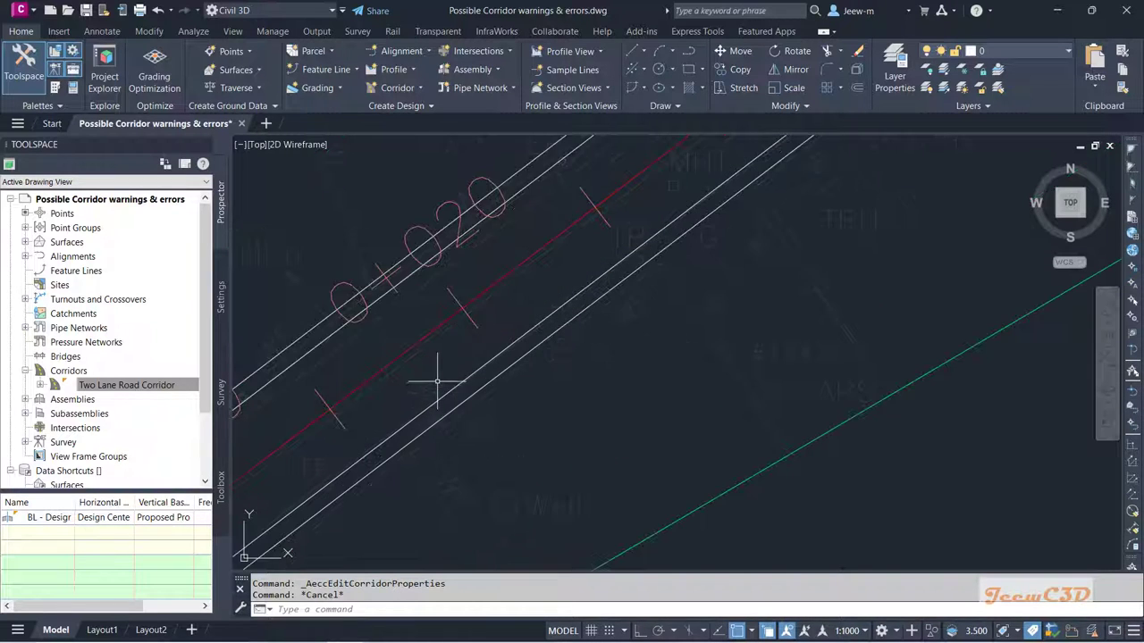
left_click(516, 360)
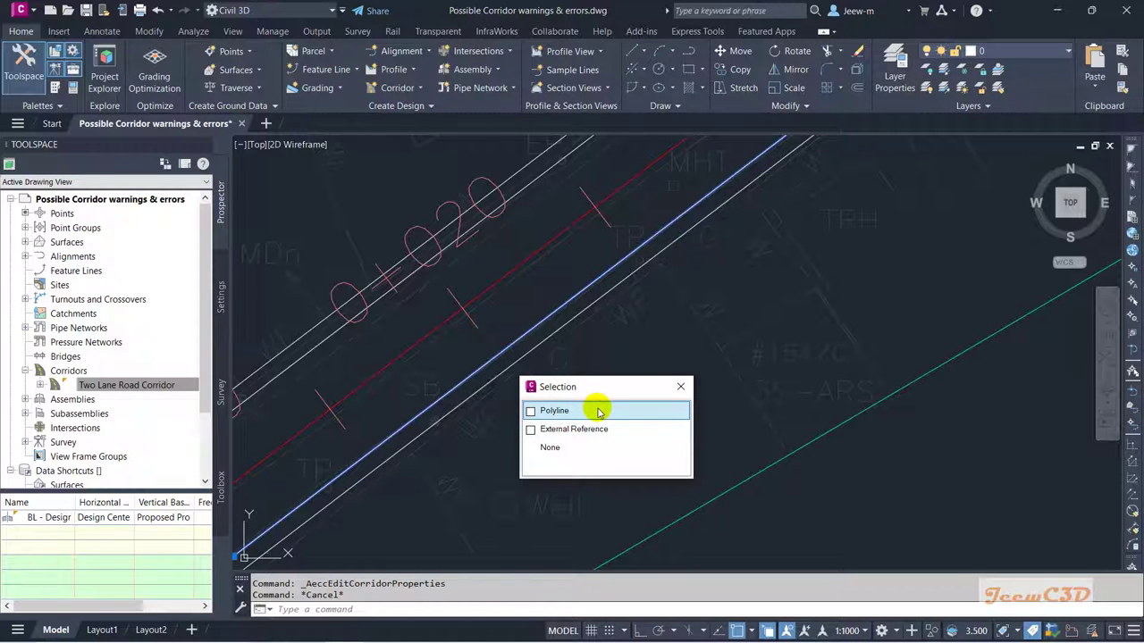
key("Escape")
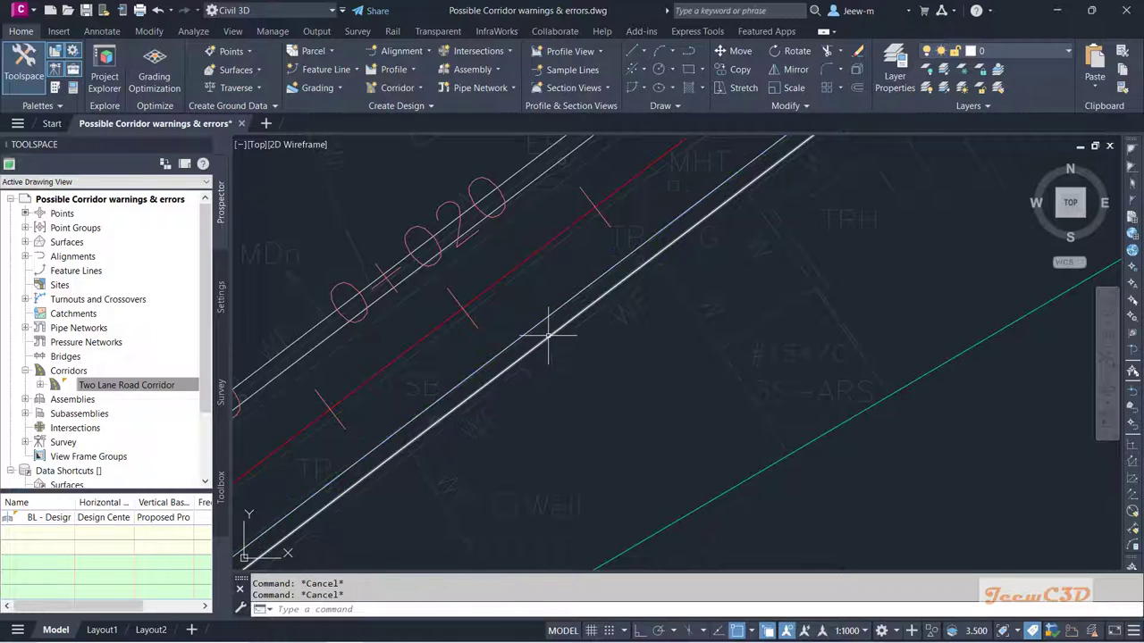
scroll(605, 380, "down", 3)
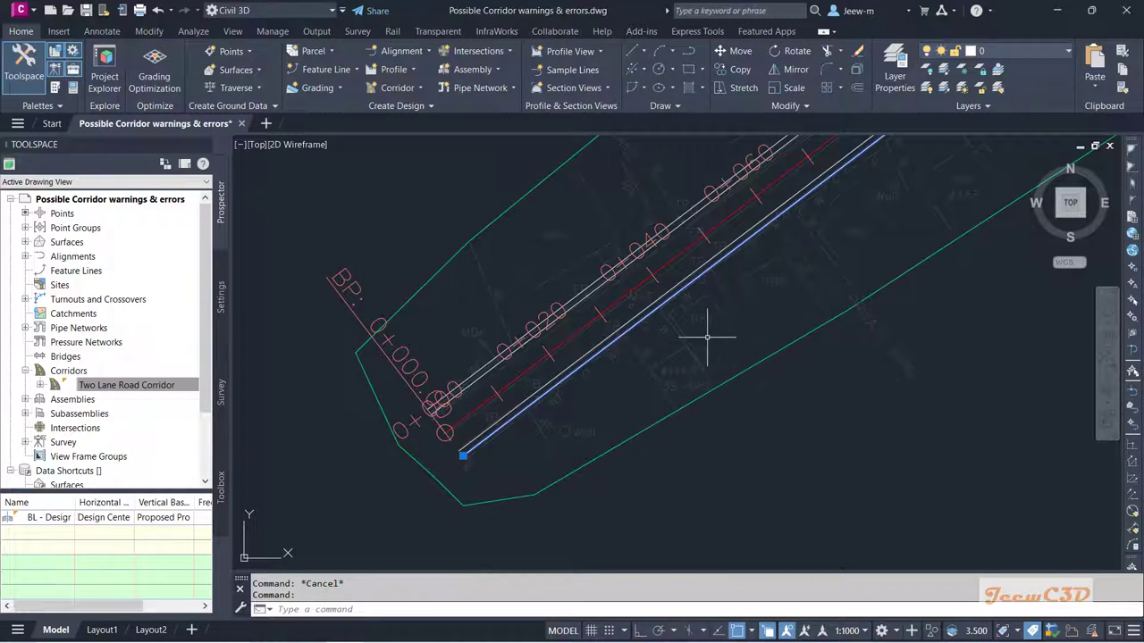
middle_click_drag(735, 327, 634, 387)
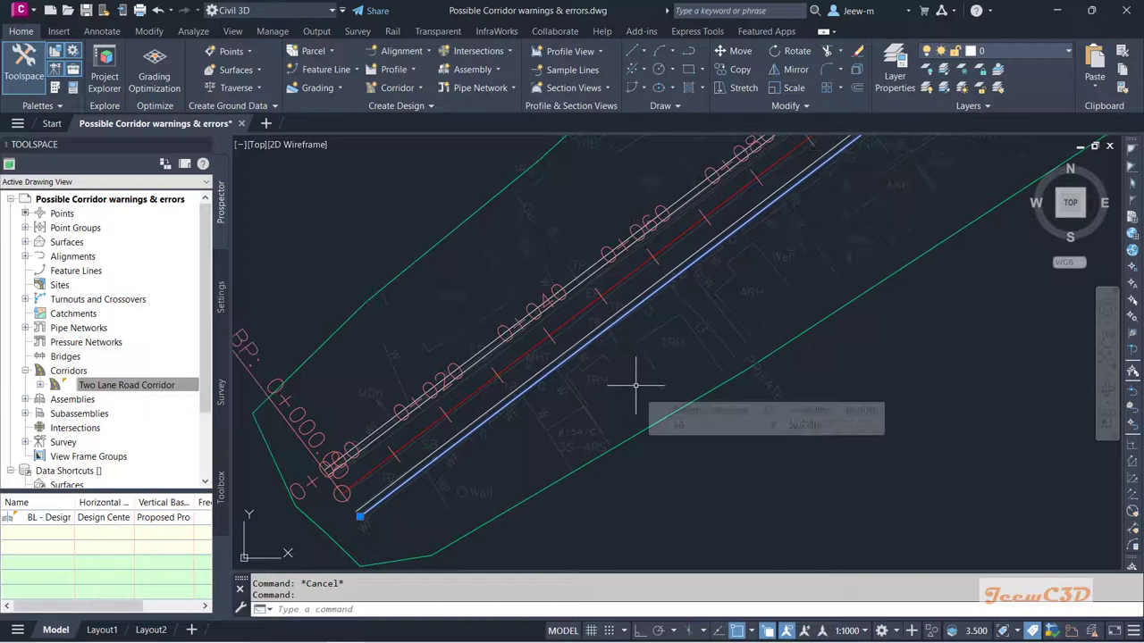
key("Escape")
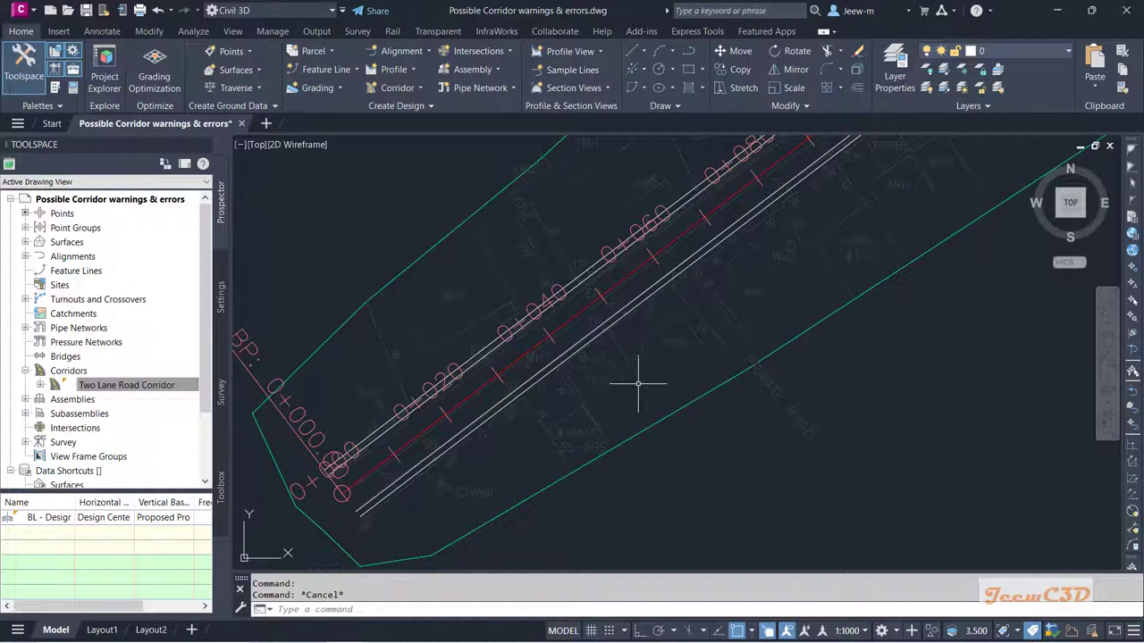
Activate the Design Center Line baseline in the Two Lane Road Corridor's properties and open the target mapping for the whole corridor
left_click(130, 389)
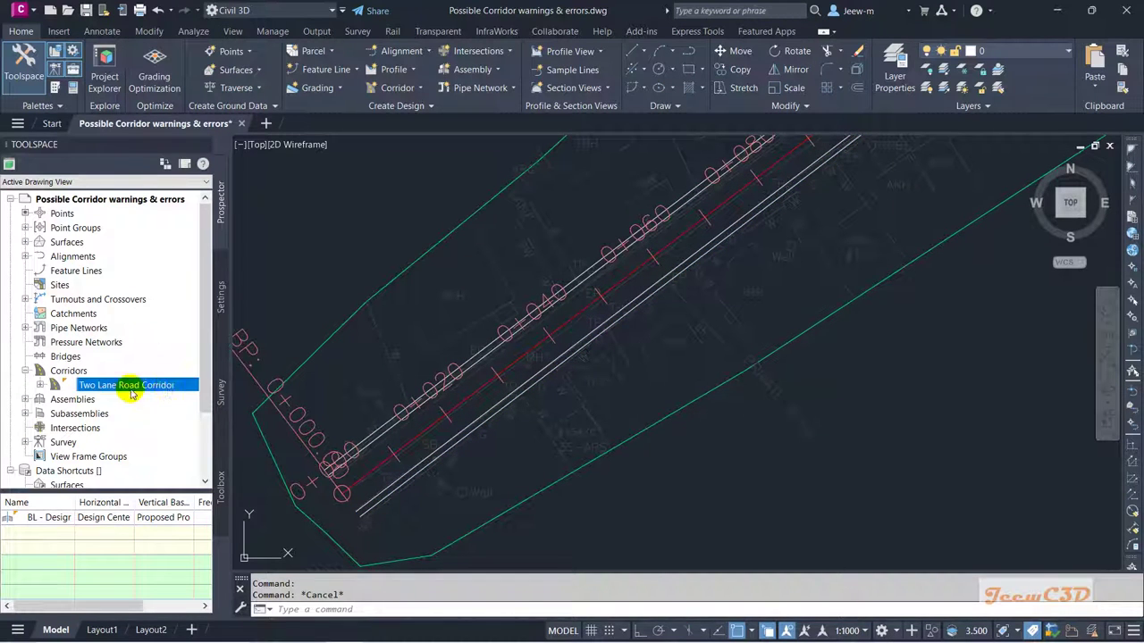
right_click(114, 388)
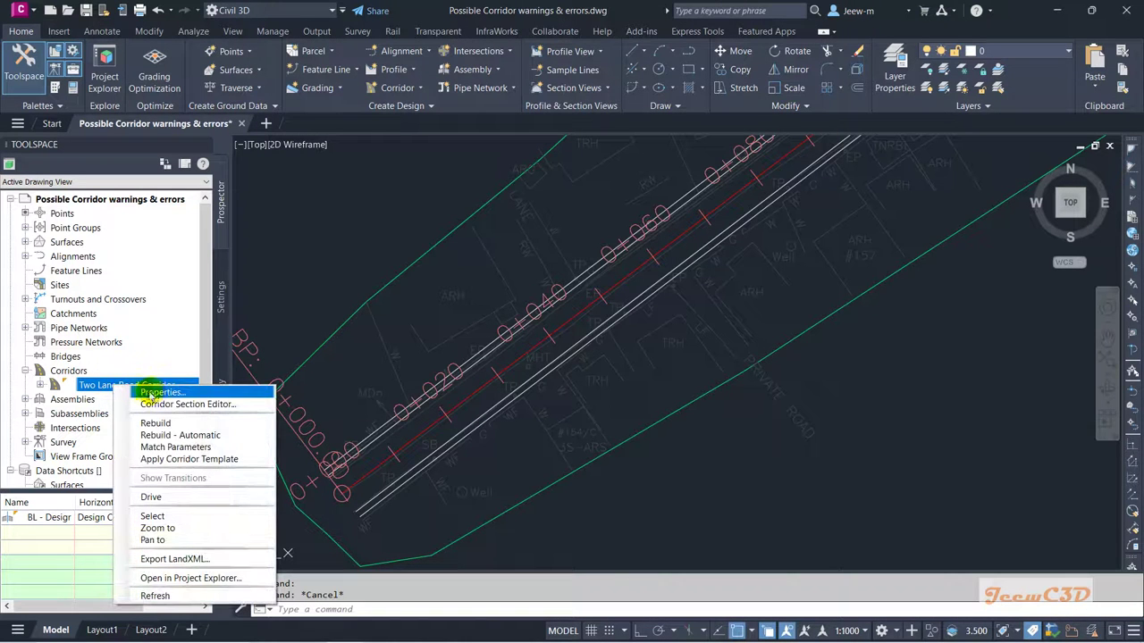
key("Escape")
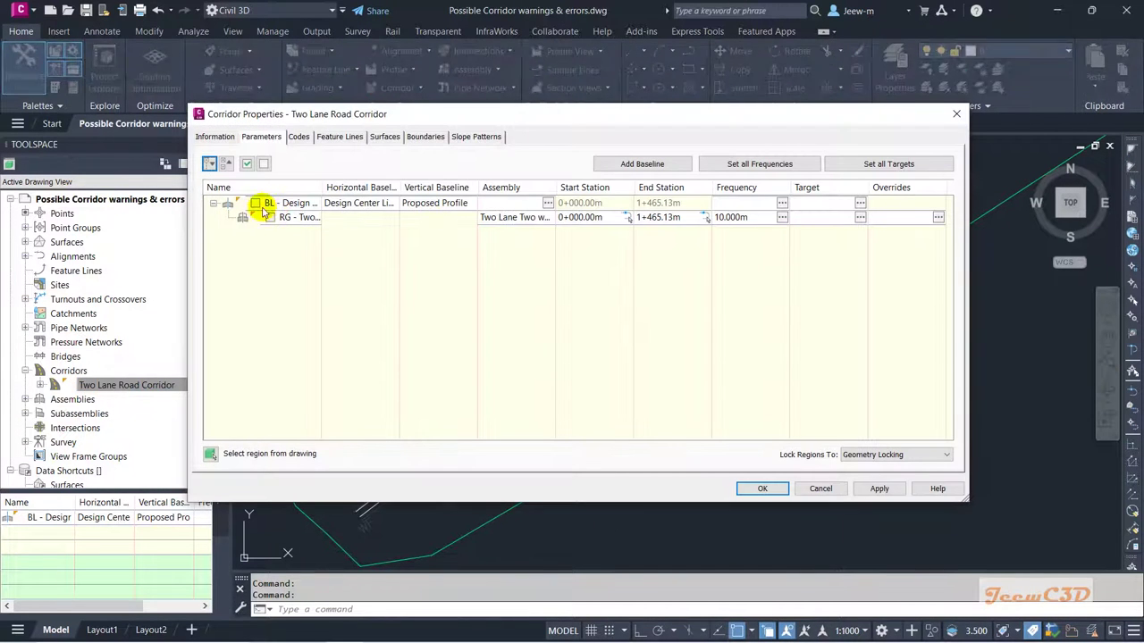
left_click(256, 204)
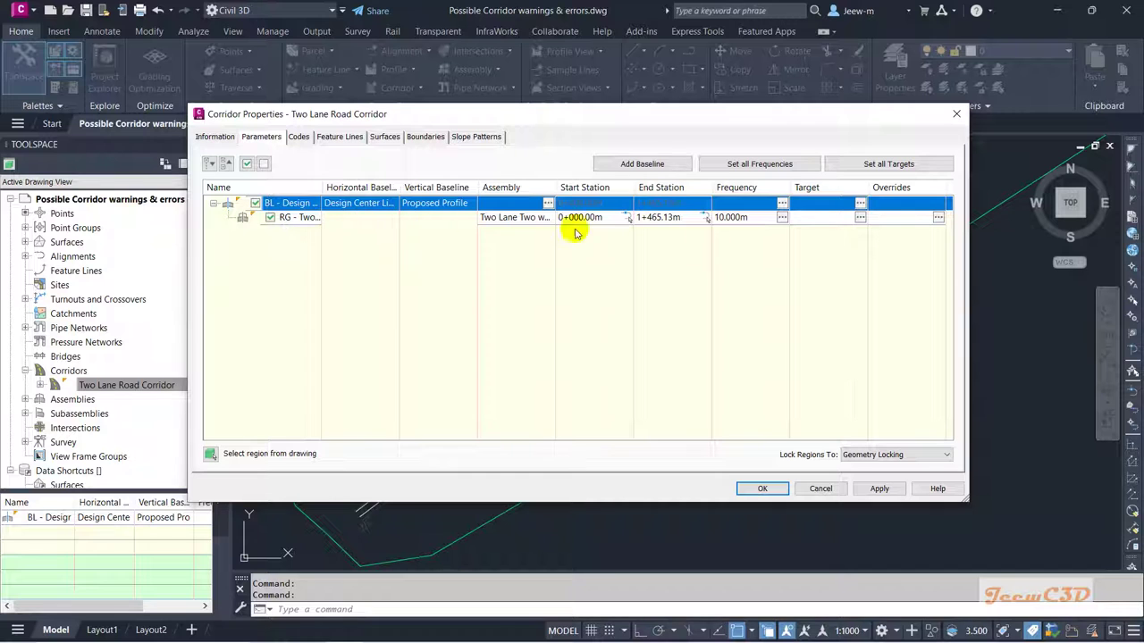
left_click(874, 167)
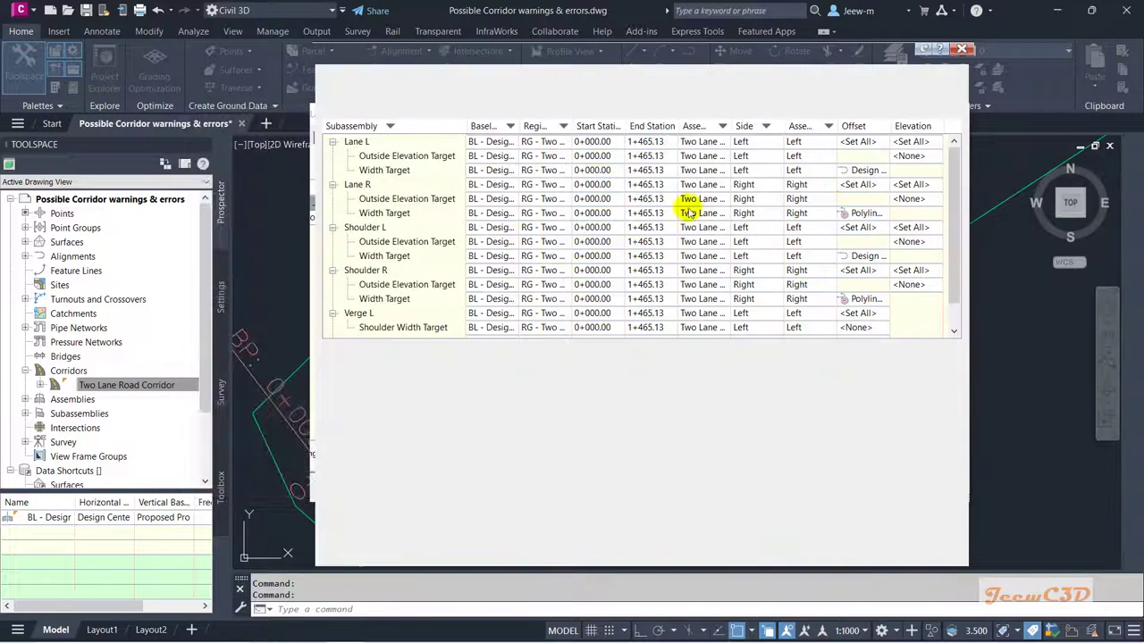
Review which alignments and polylines are assigned as width targets for Lane L, Lane R and Shoulder R
left_click(385, 171)
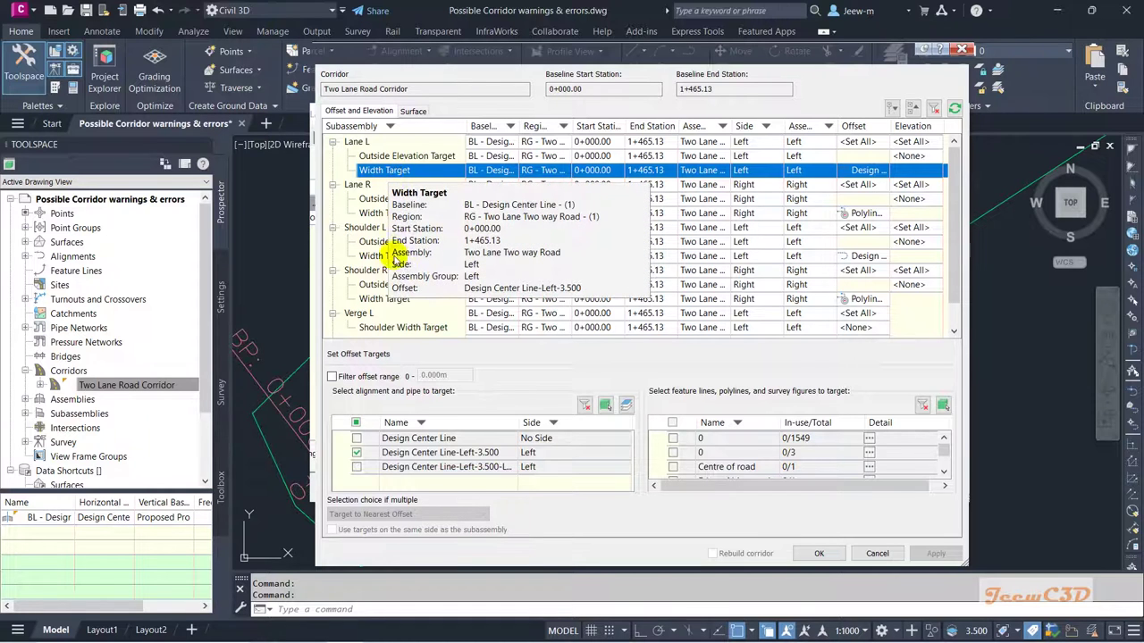
left_click(385, 213)
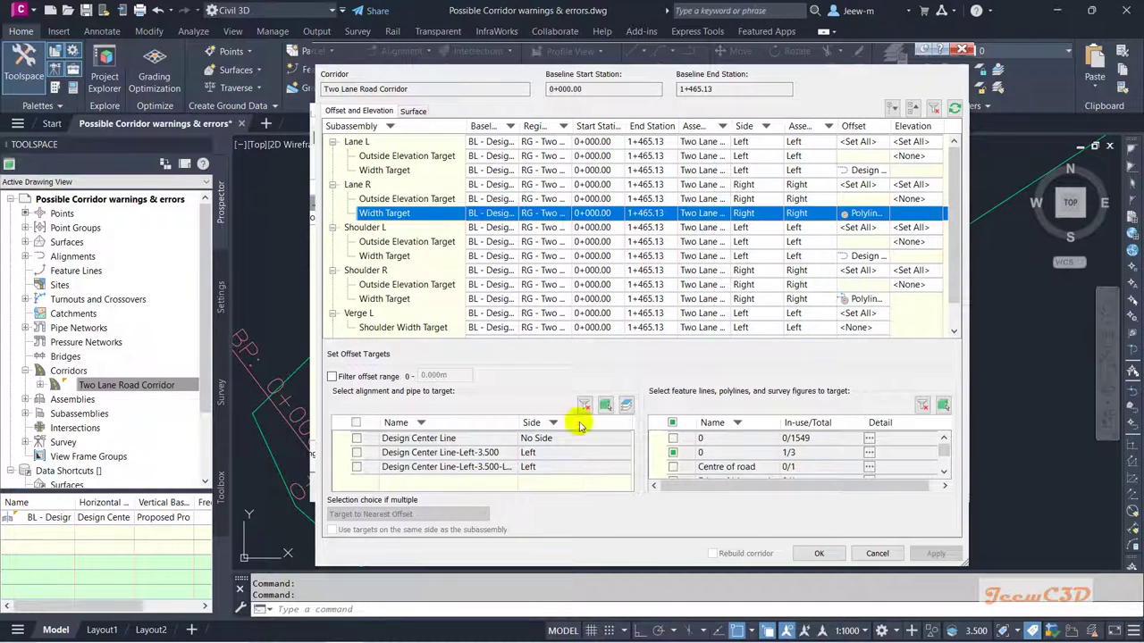
left_click(672, 452)
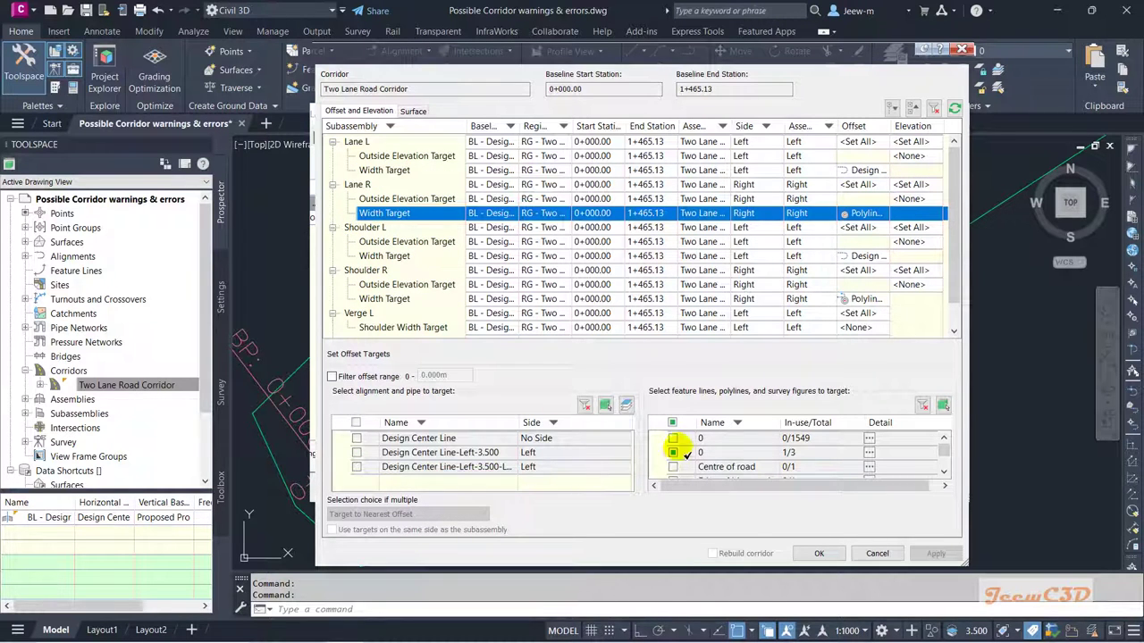
left_click(394, 300)
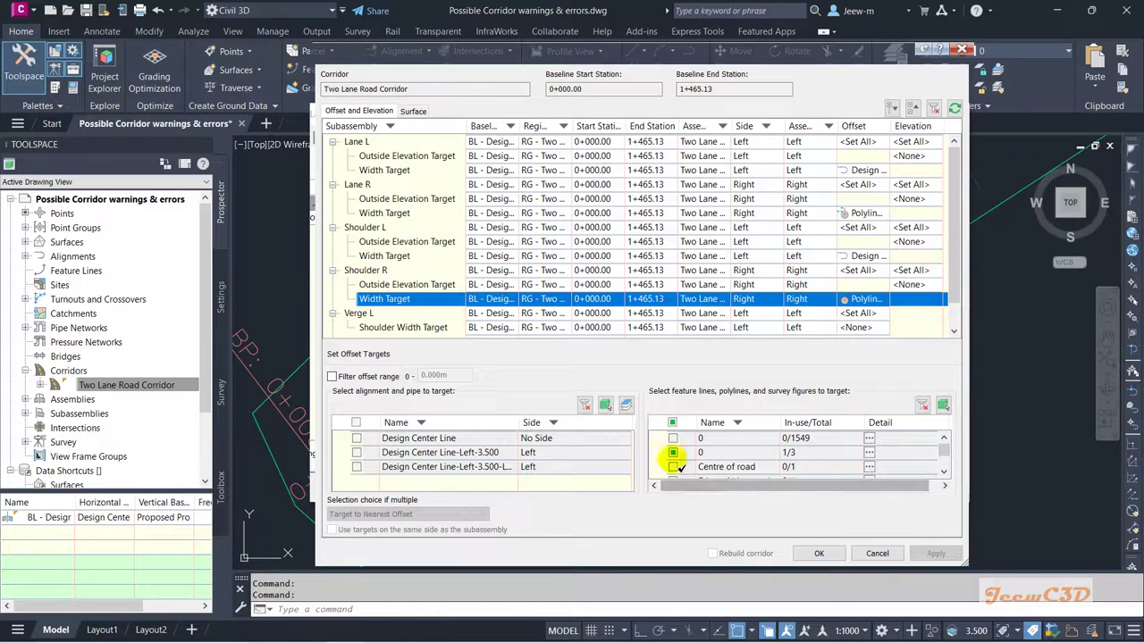
left_click(819, 554)
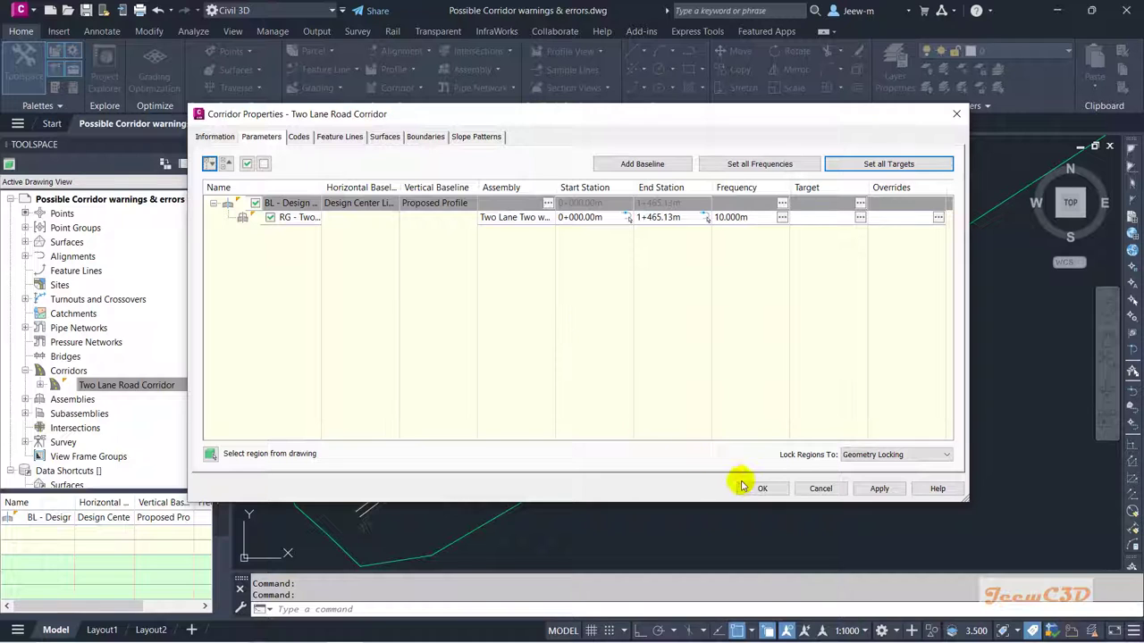
Rebuild the corridor with the baseline active and read the full description and affected stations of the width target warning
left_click(755, 489)
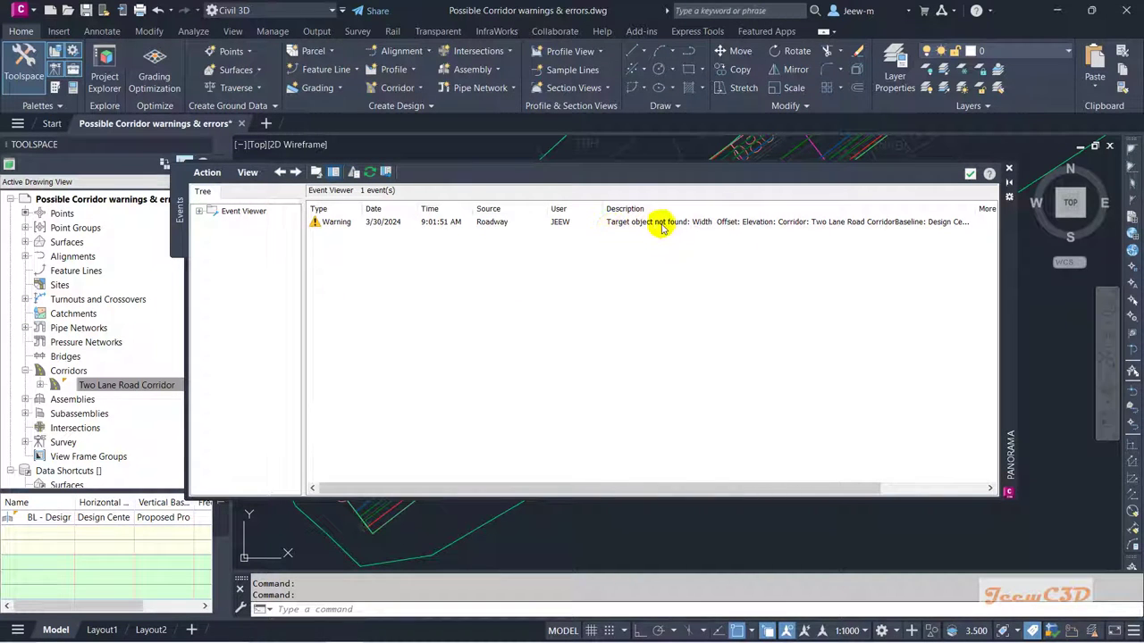
double_click(710, 228)
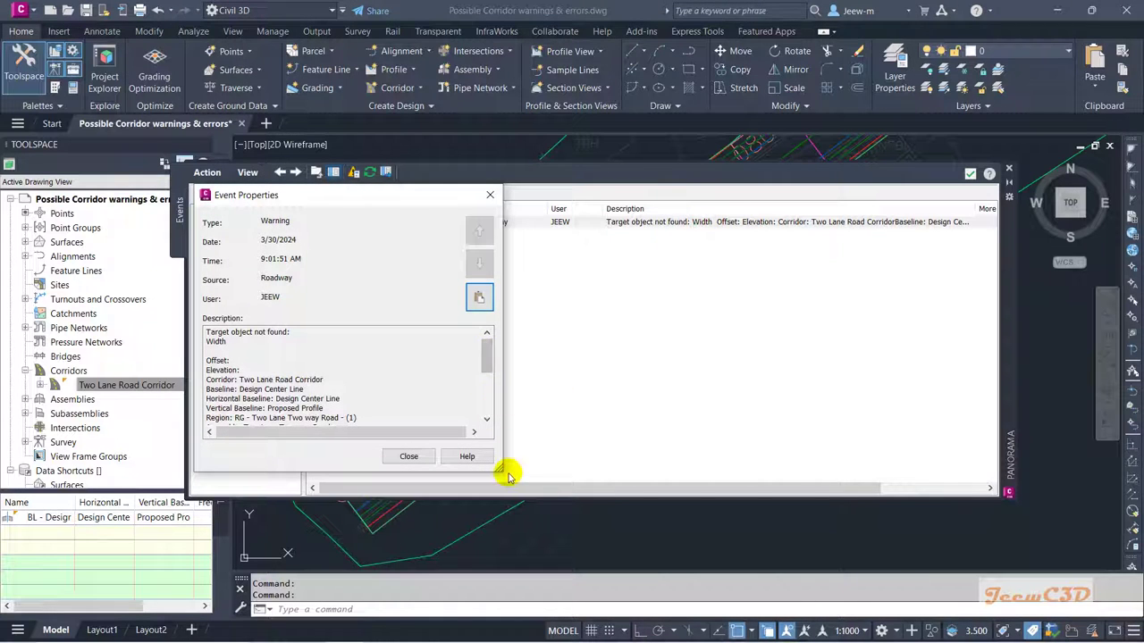
left_click_drag(498, 467, 517, 591)
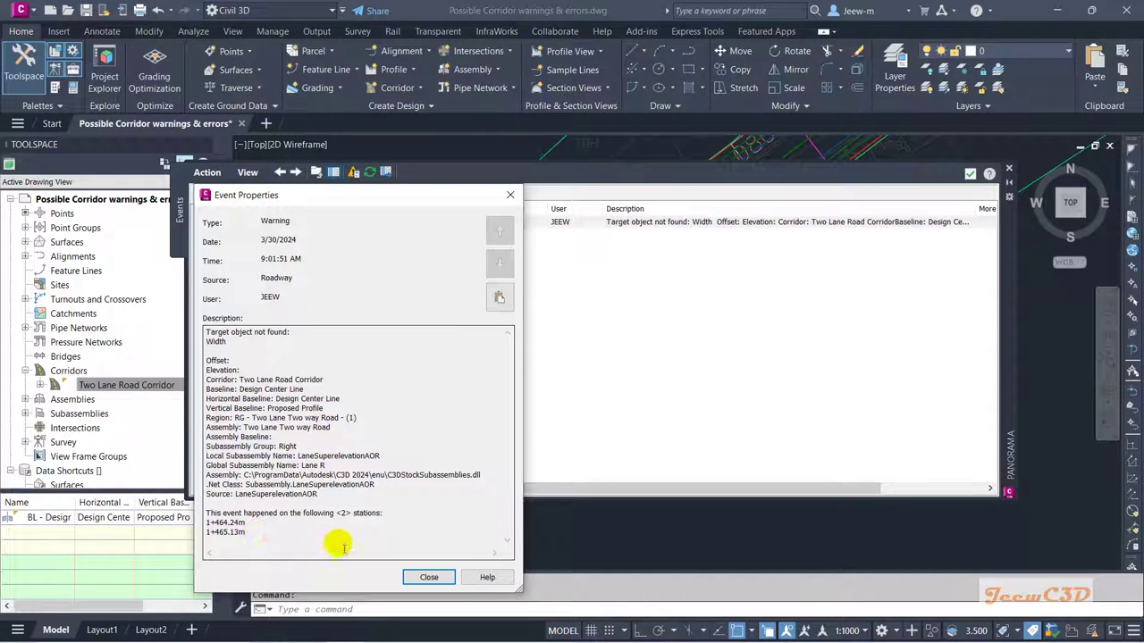
left_click(433, 577)
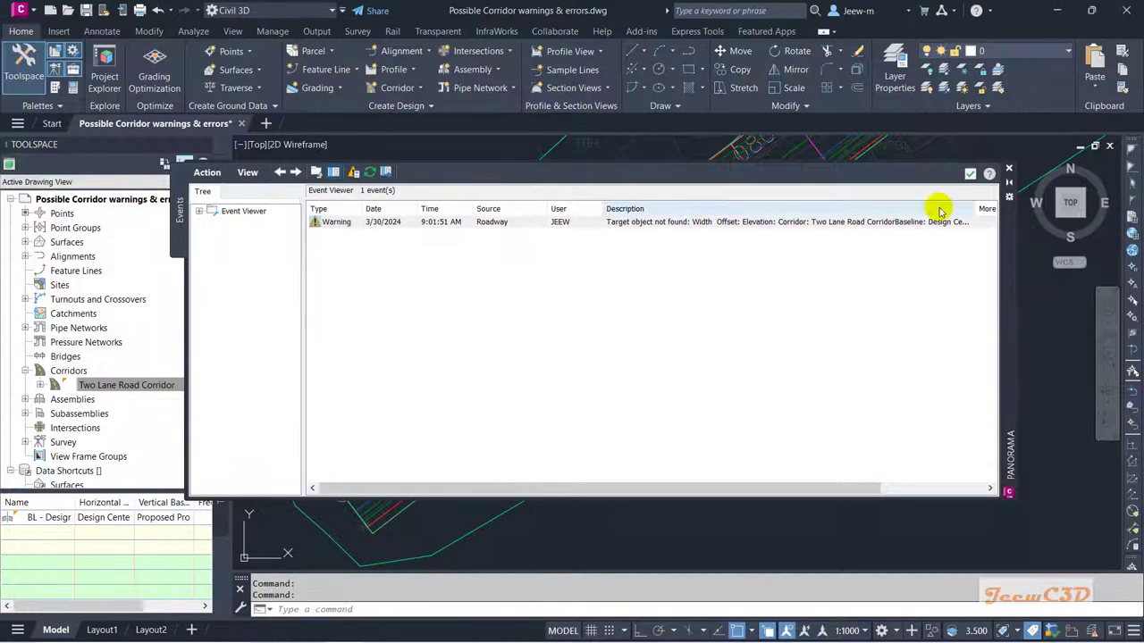
Clear all logged events from the Event Viewer and close the Panorama window
left_click(214, 175)
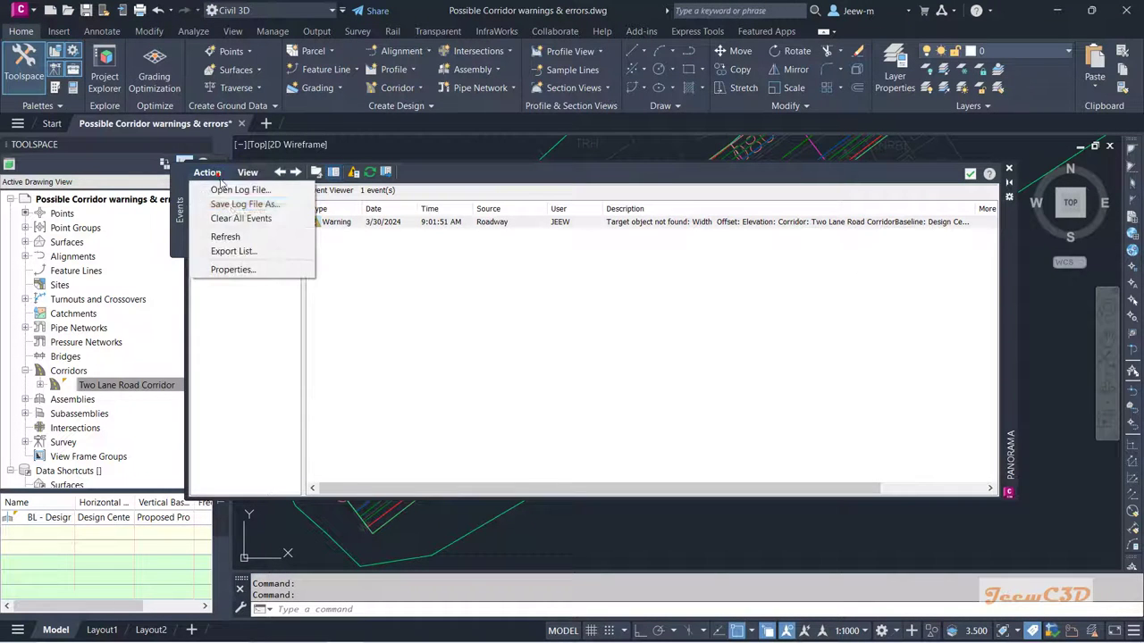
left_click(227, 218)
left_click(969, 174)
key("Escape")
Deactivate the corridor's baseline and region in its Corridor Properties and rebuild it, leaving the target lines exposed at the end station
scroll(741, 319, "down", 8)
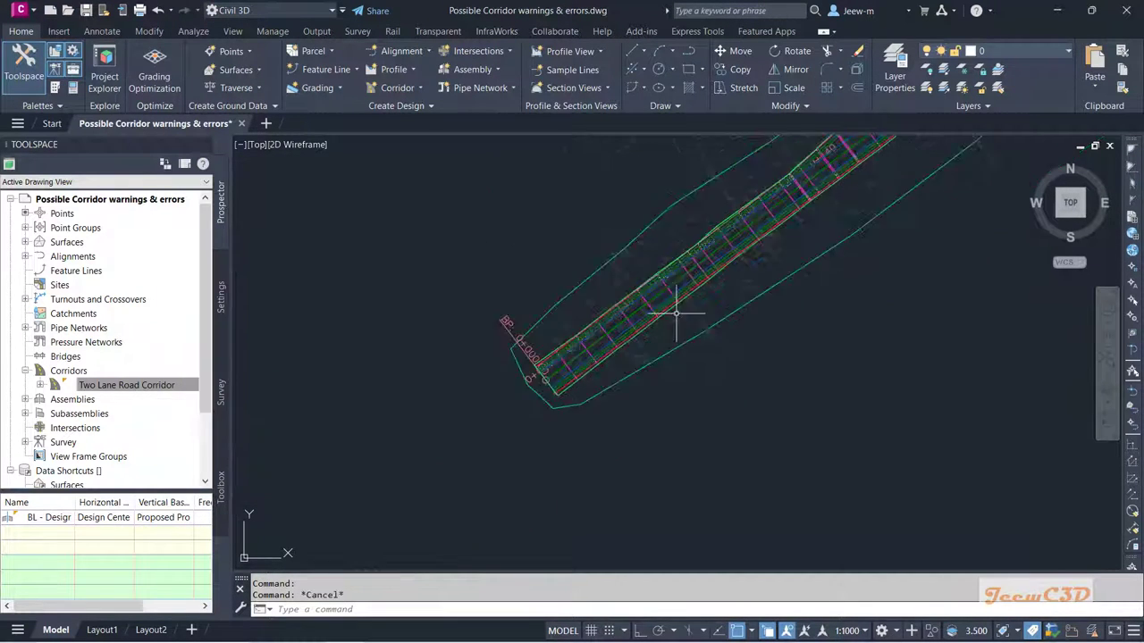
scroll(739, 309, "up", 10)
scroll(624, 409, "up", 2)
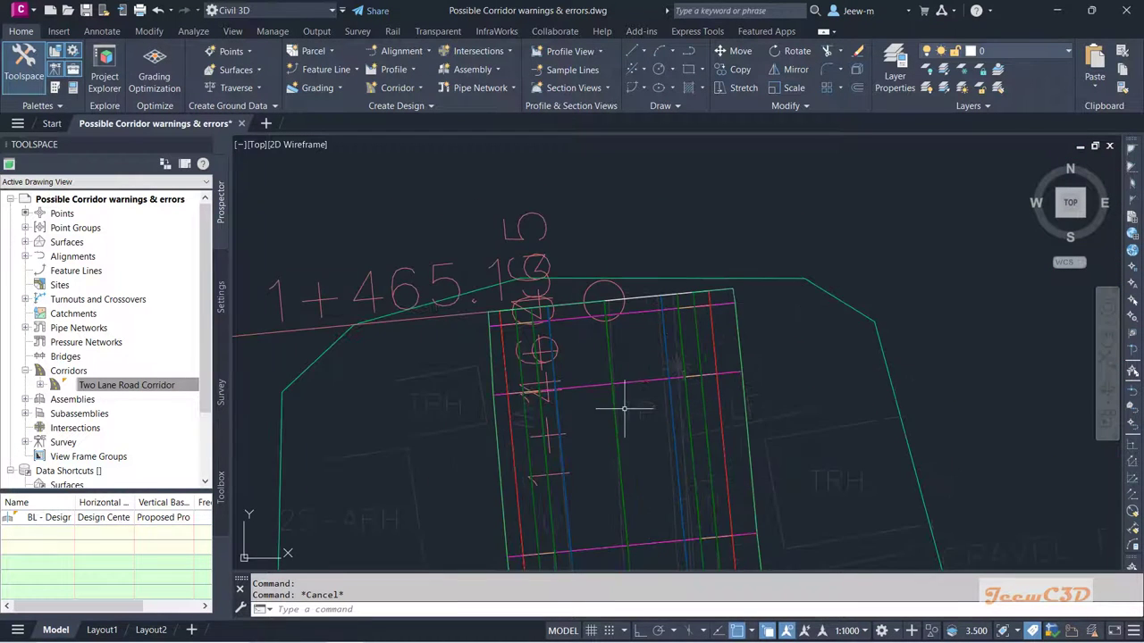
scroll(633, 402, "up", 2)
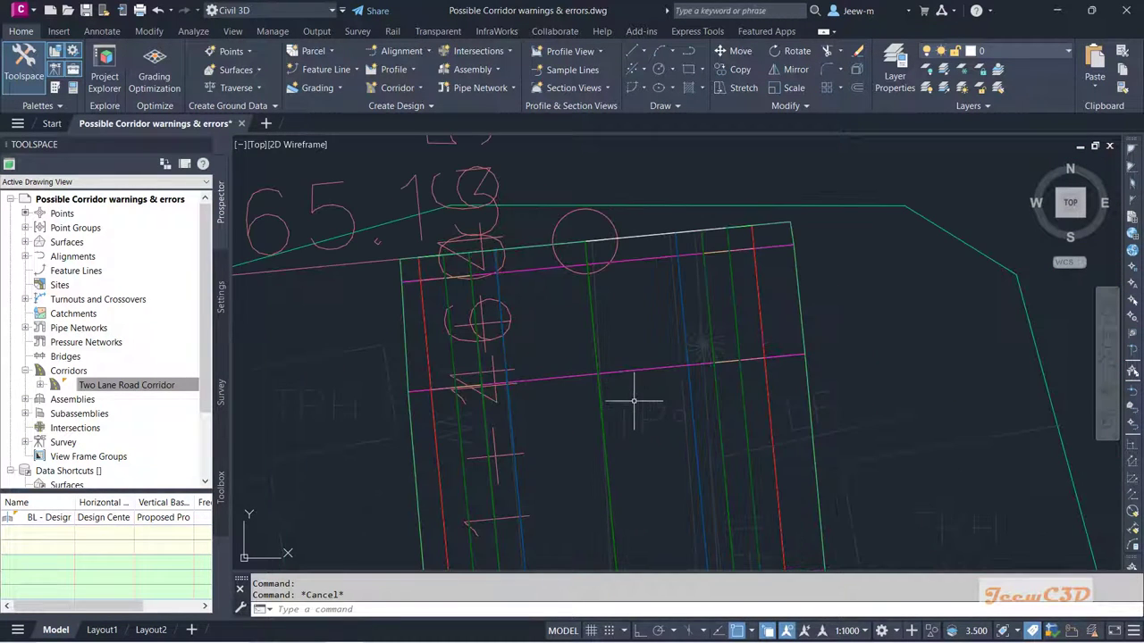
left_click(742, 380)
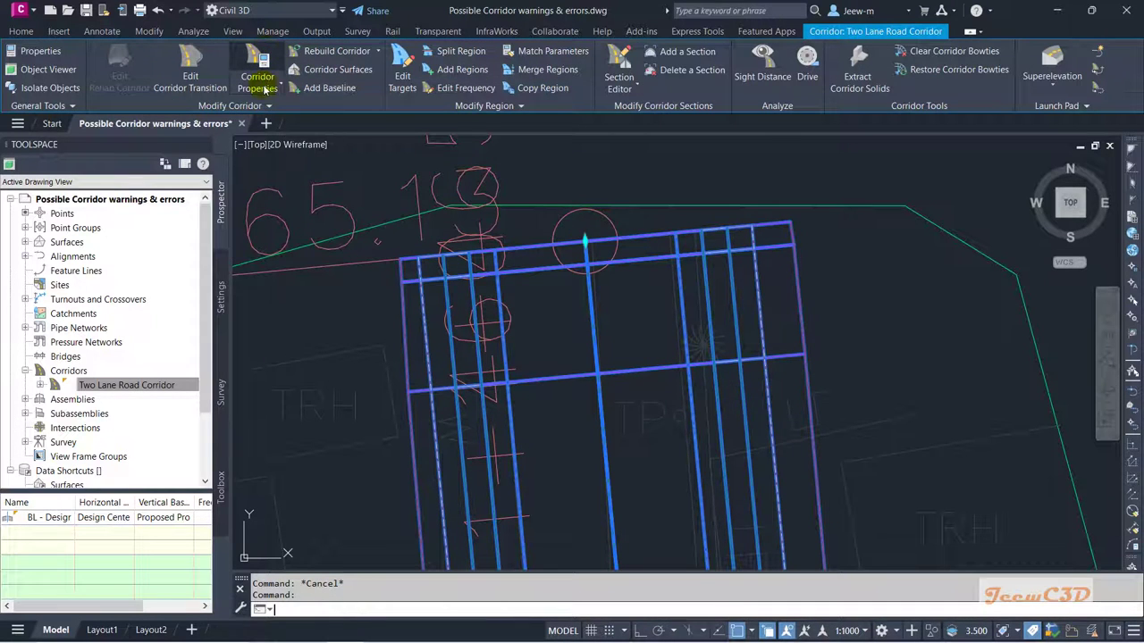
left_click(272, 91)
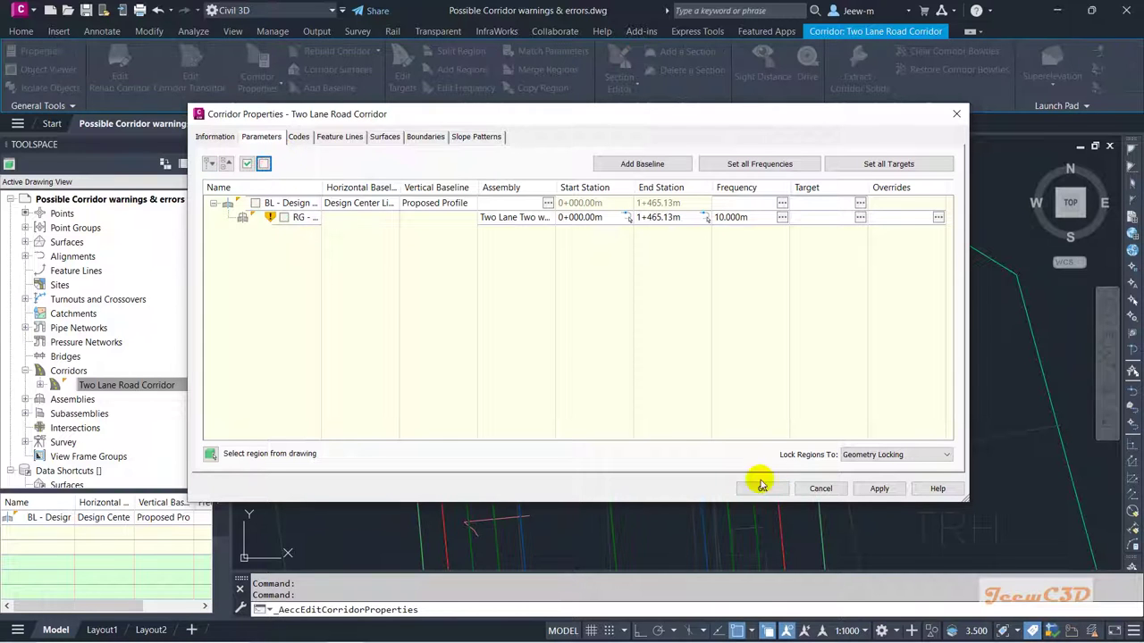
left_click(766, 489)
left_click(483, 363)
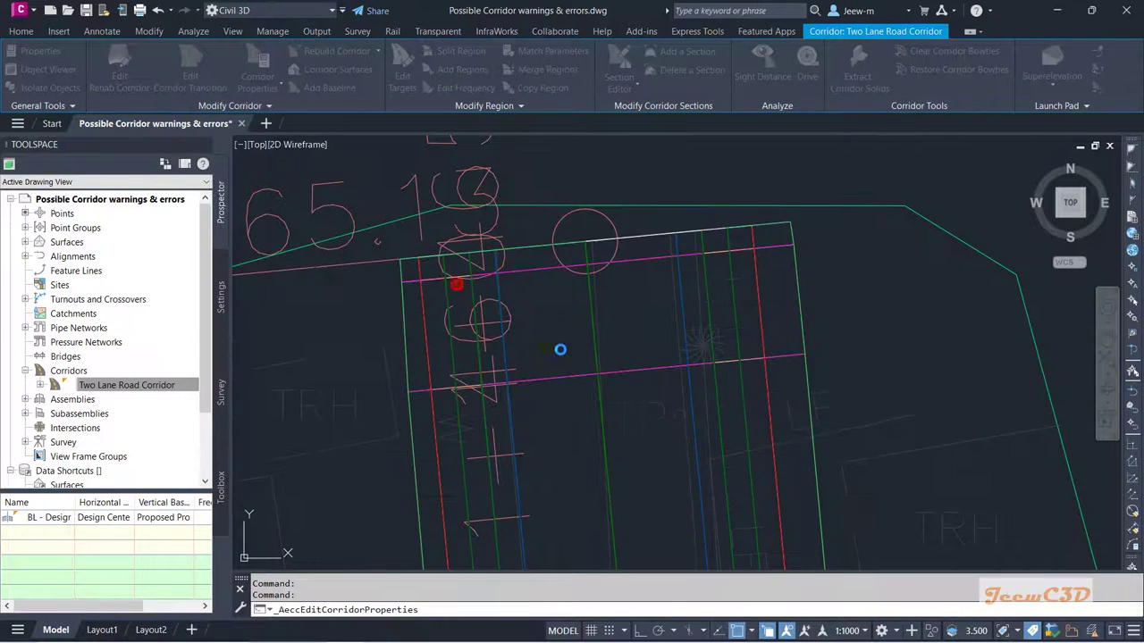
Extend the short lane-edge polyline to the perpendicular line at end station 1+465.13, and erase that perpendicular line
scroll(559, 349, "up", 3)
scroll(631, 273, "up", 3)
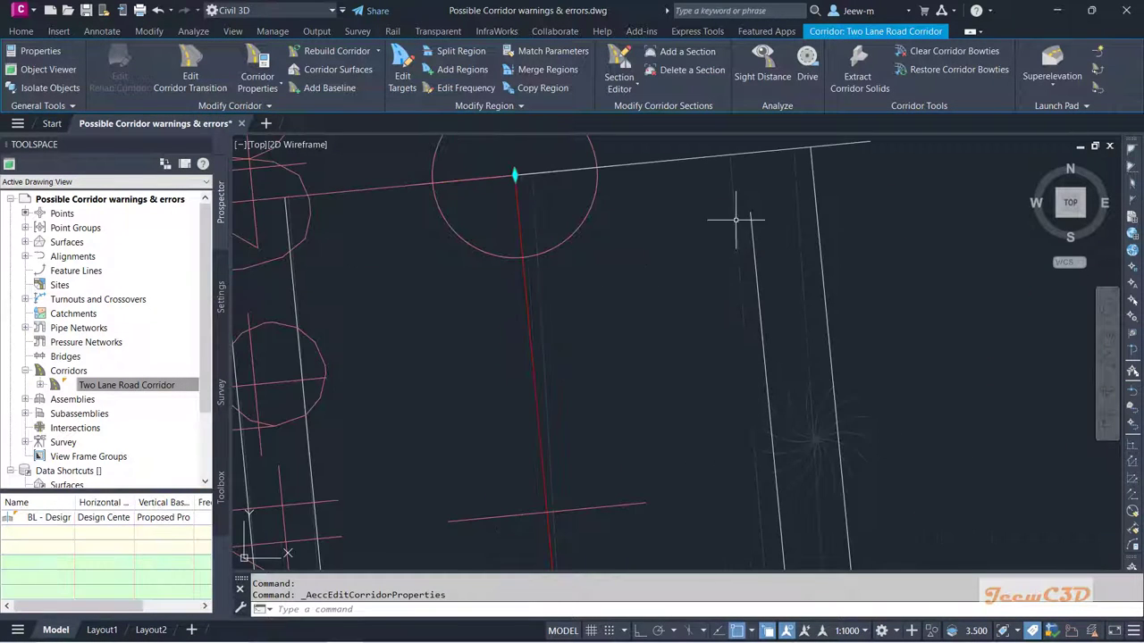
middle_click_drag(648, 237, 648, 319)
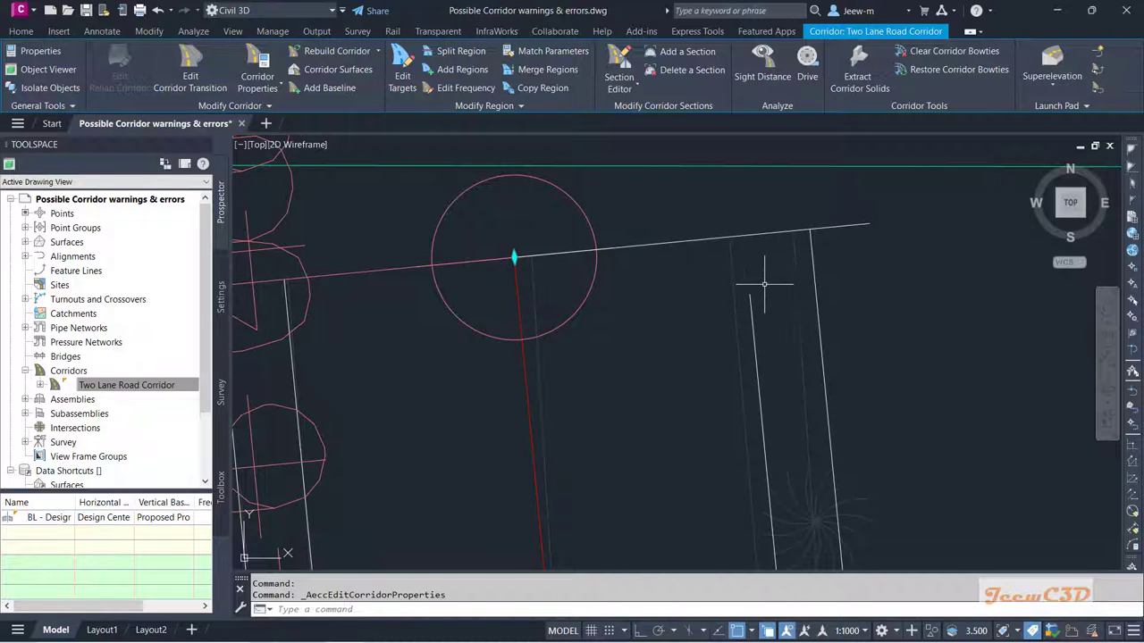
key("Escape")
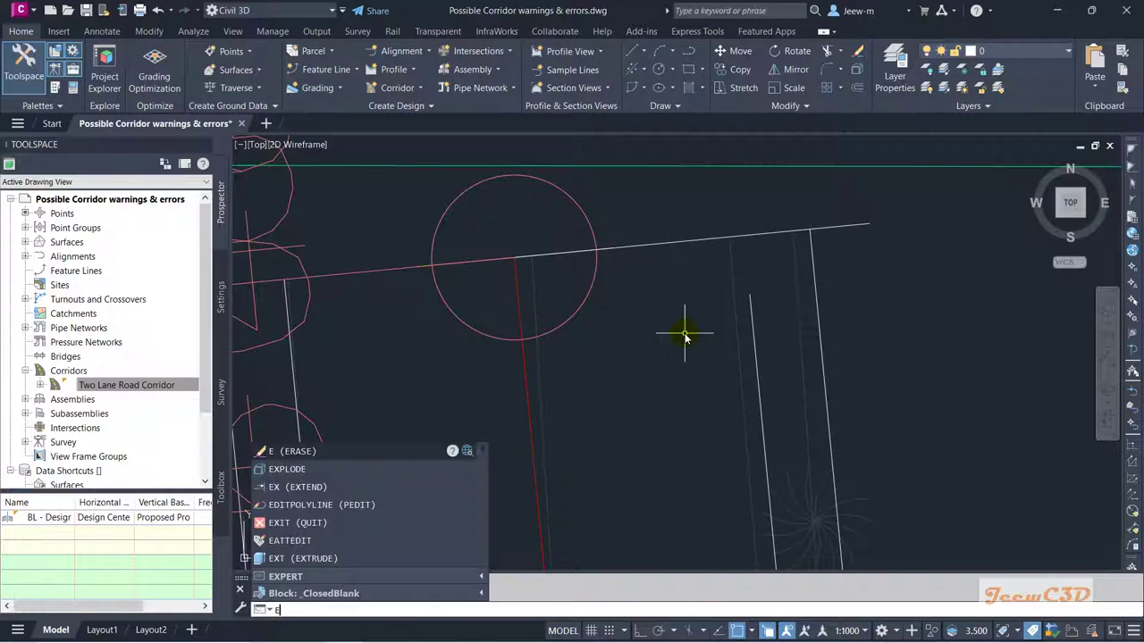
key("Return")
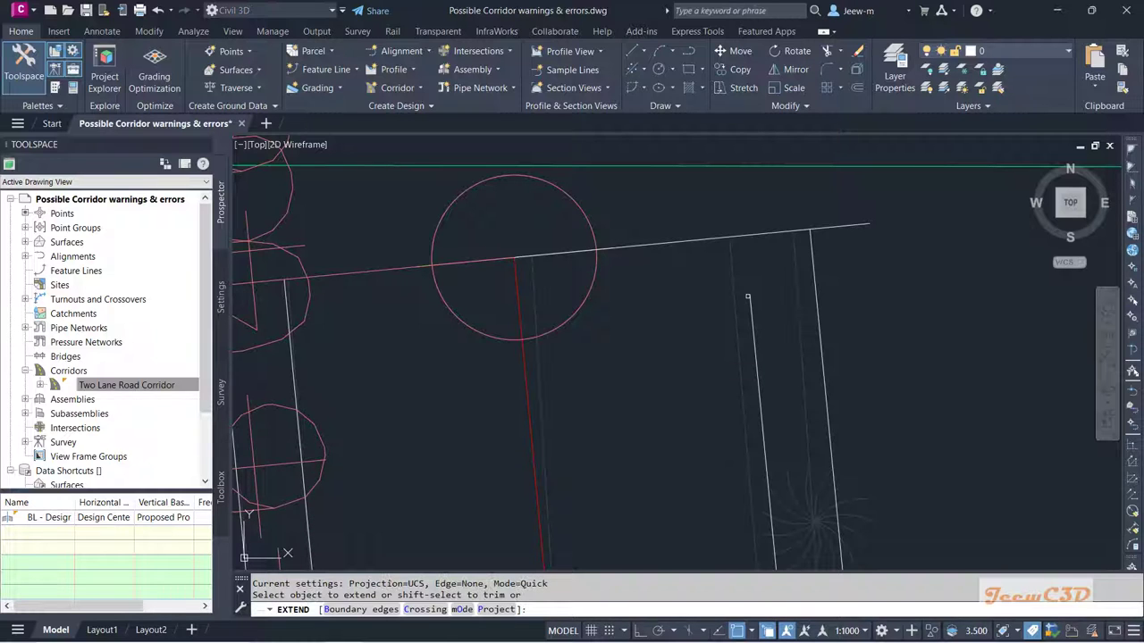
left_click(747, 303)
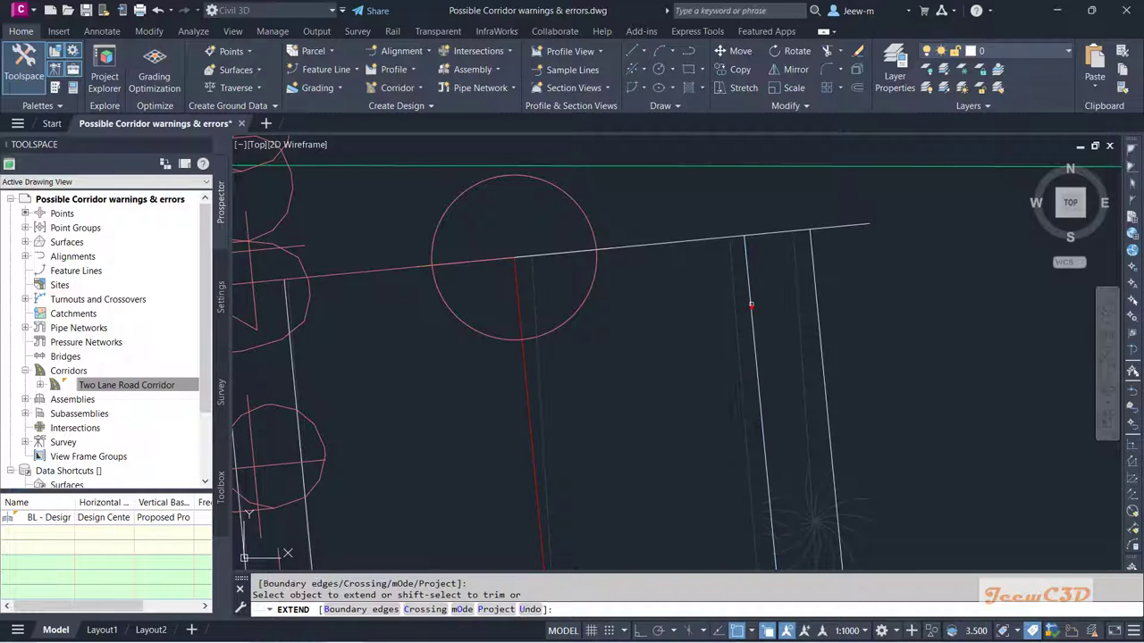
key("Escape")
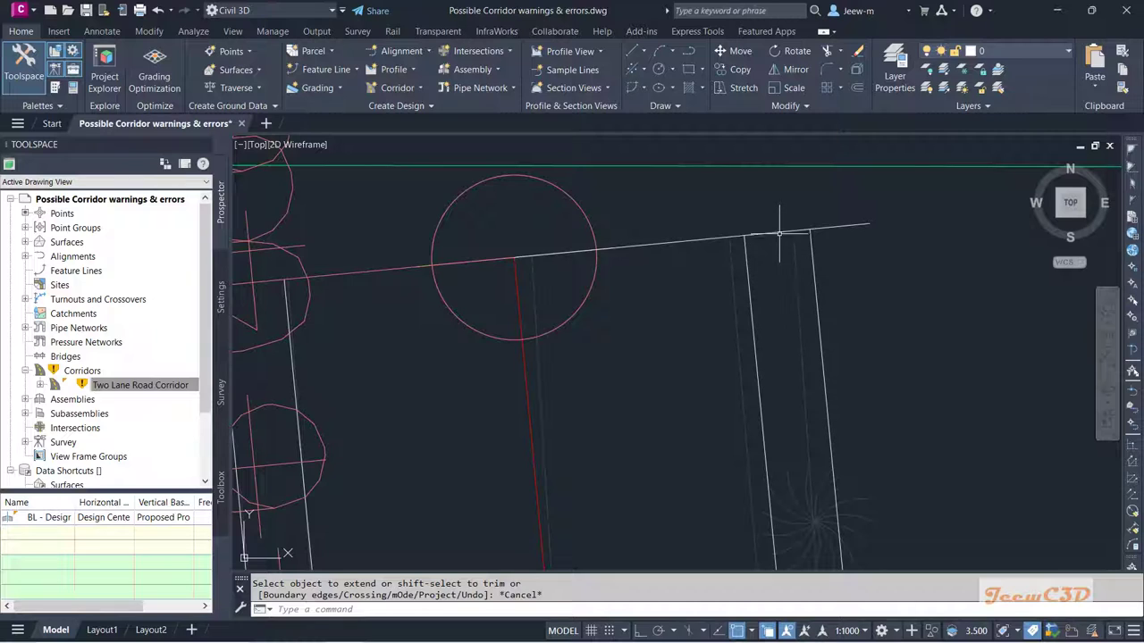
left_click(779, 233)
key("Delete")
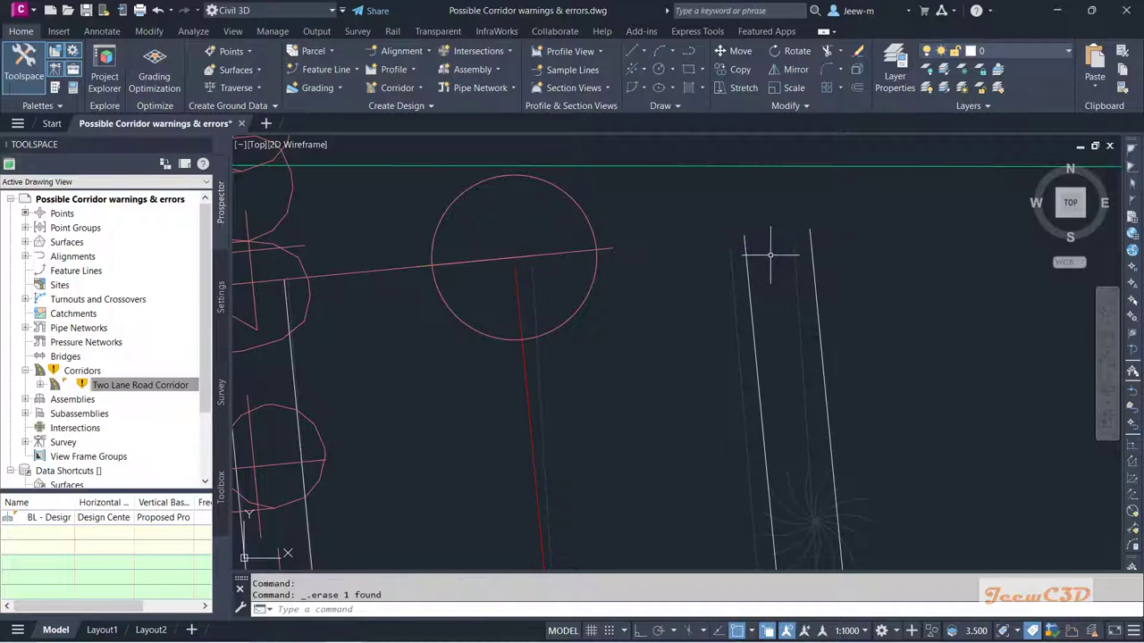
Reactivate the Design Center Line baseline in the Two Lane Road Corridor's properties and rebuild the corridor with the extended width target
left_click(107, 383)
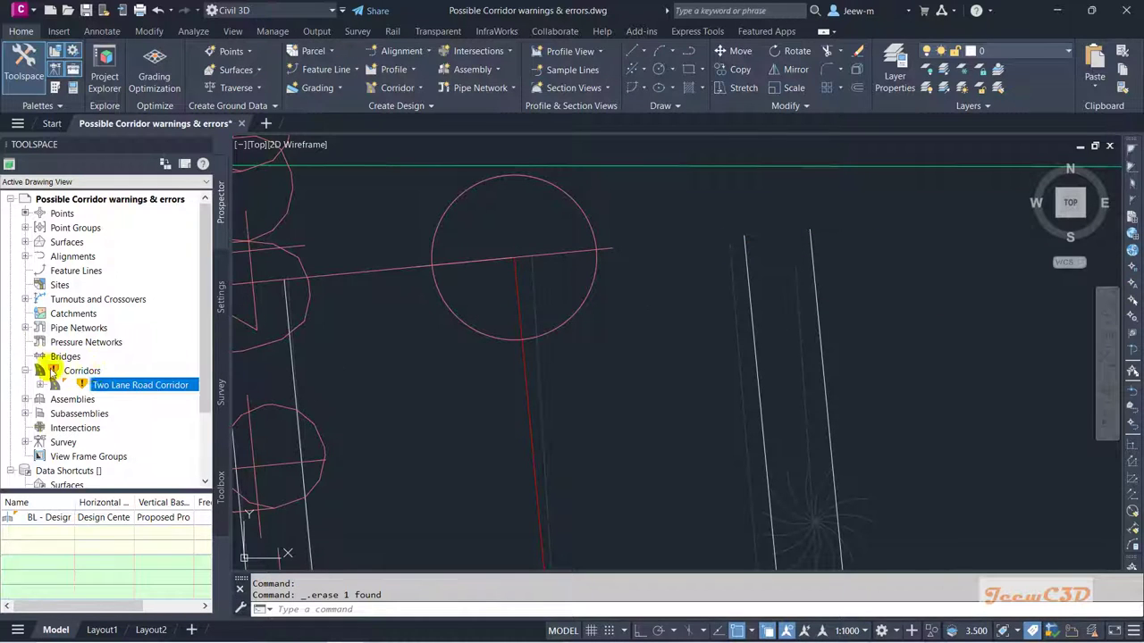
right_click(105, 386)
left_click(134, 390)
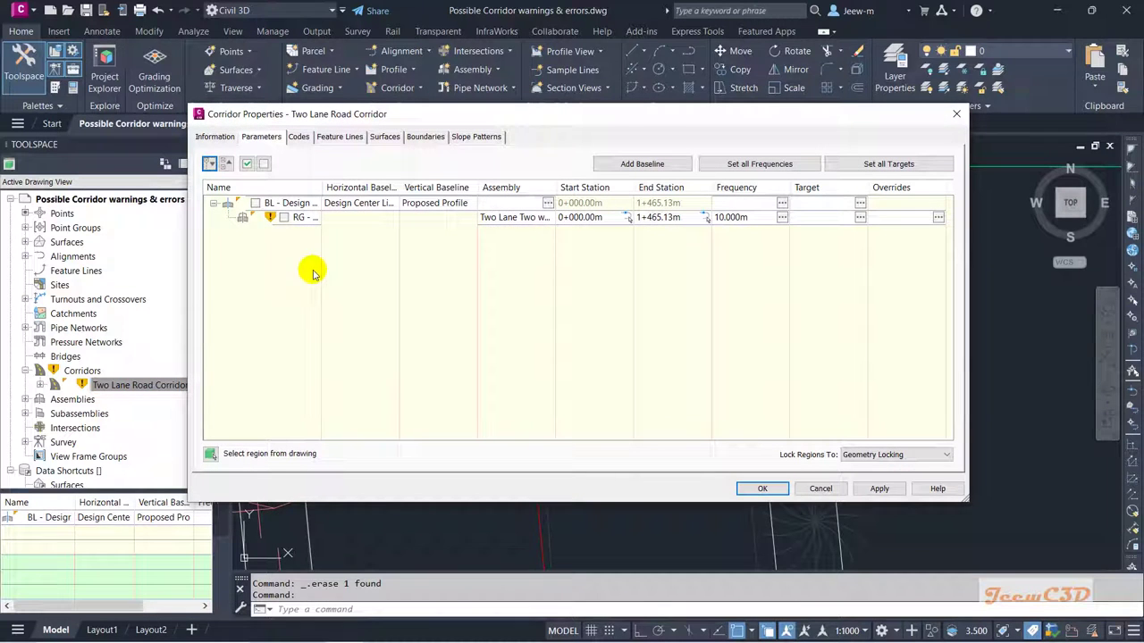
left_click(256, 203)
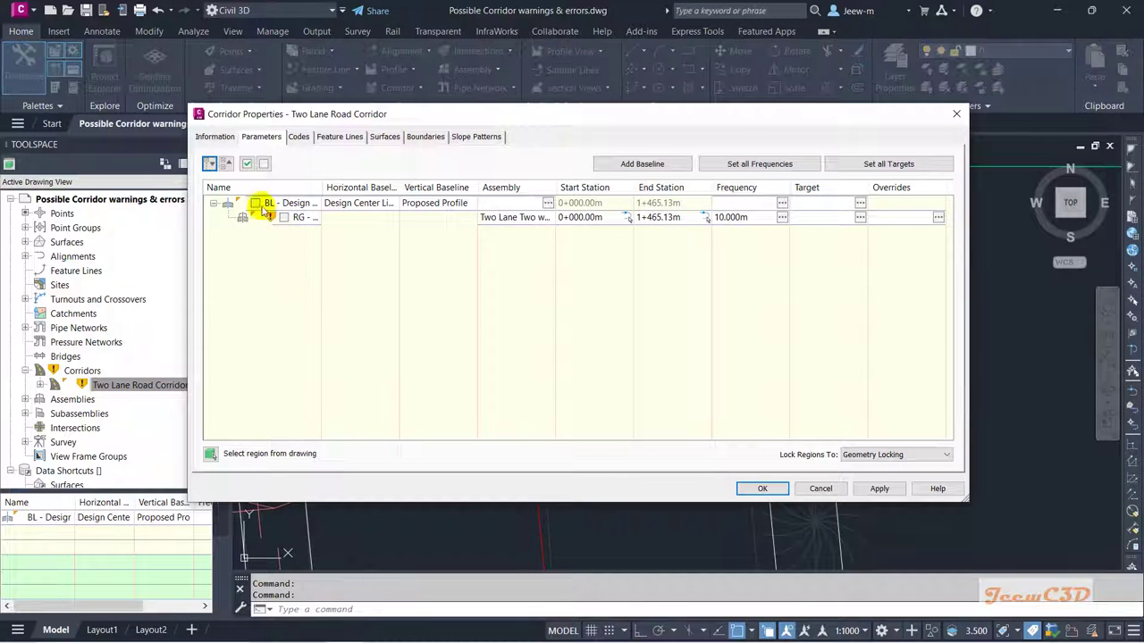
left_click(756, 489)
left_click(433, 288)
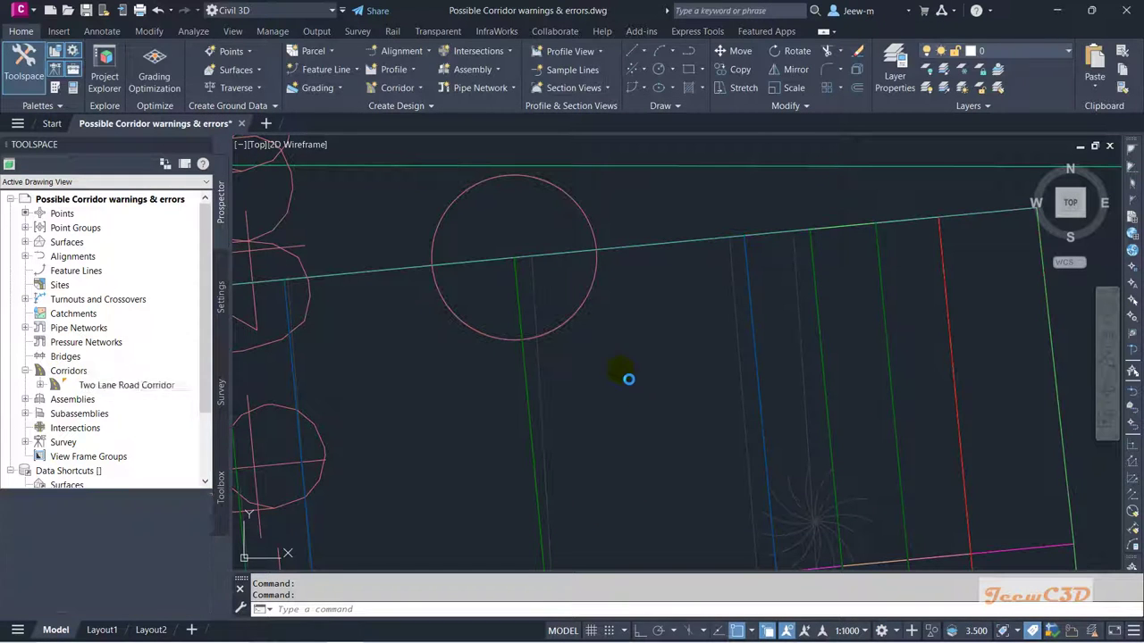
scroll(665, 426, "down", 5)
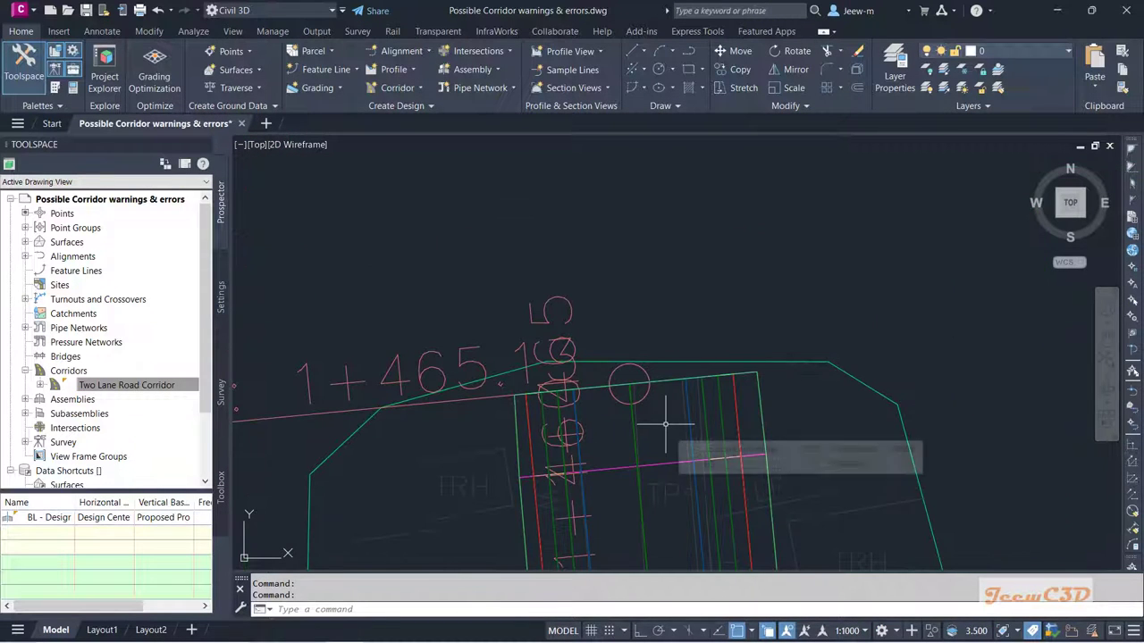
key("Escape")
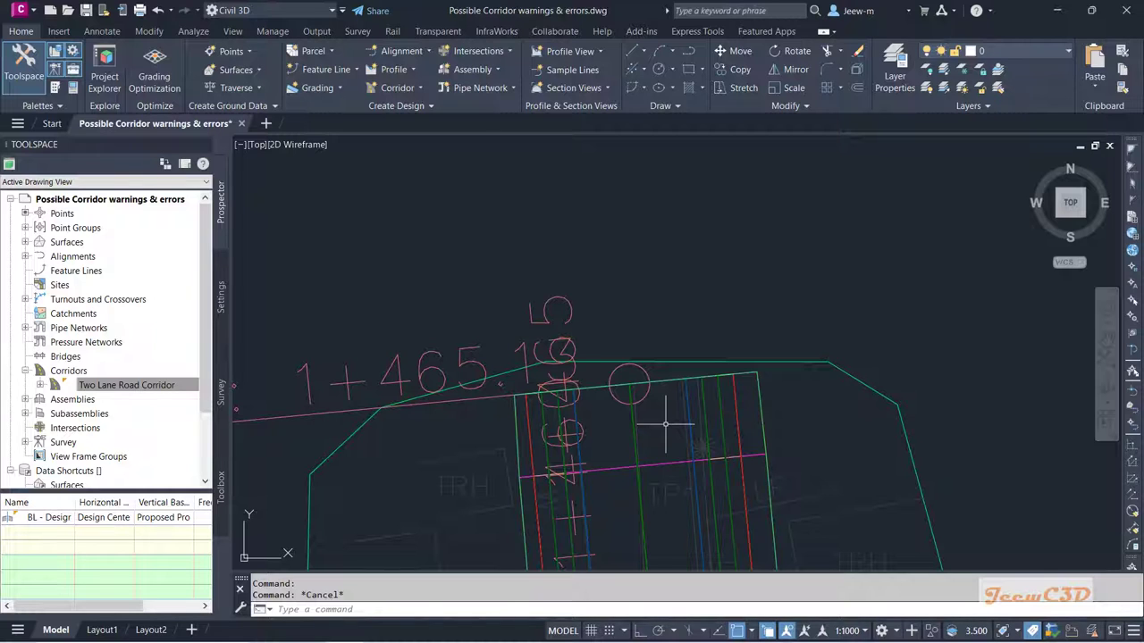
scroll(664, 426, "down", 5)
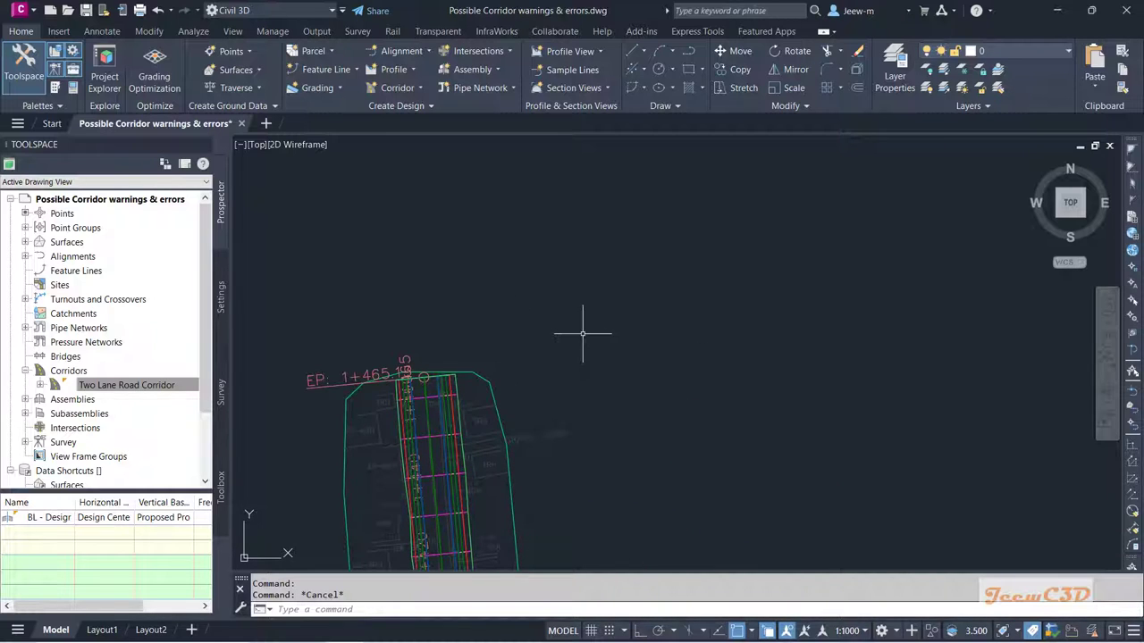
Rebuild the out-of-date Two Lane Road Corridor
scroll(582, 333, "down", 6)
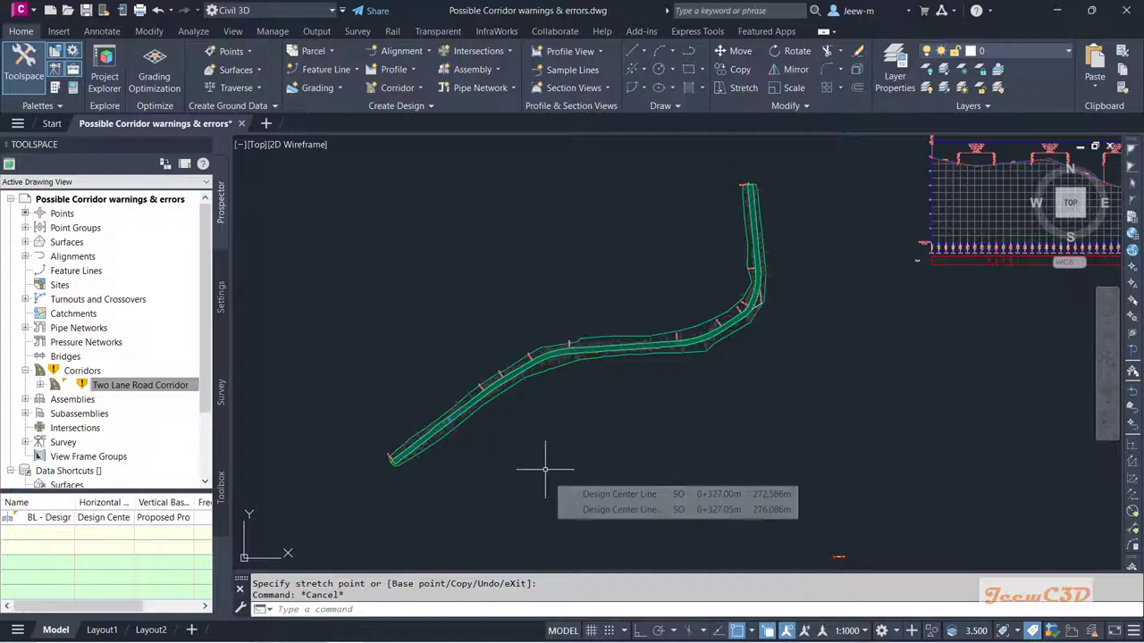
right_click(124, 384)
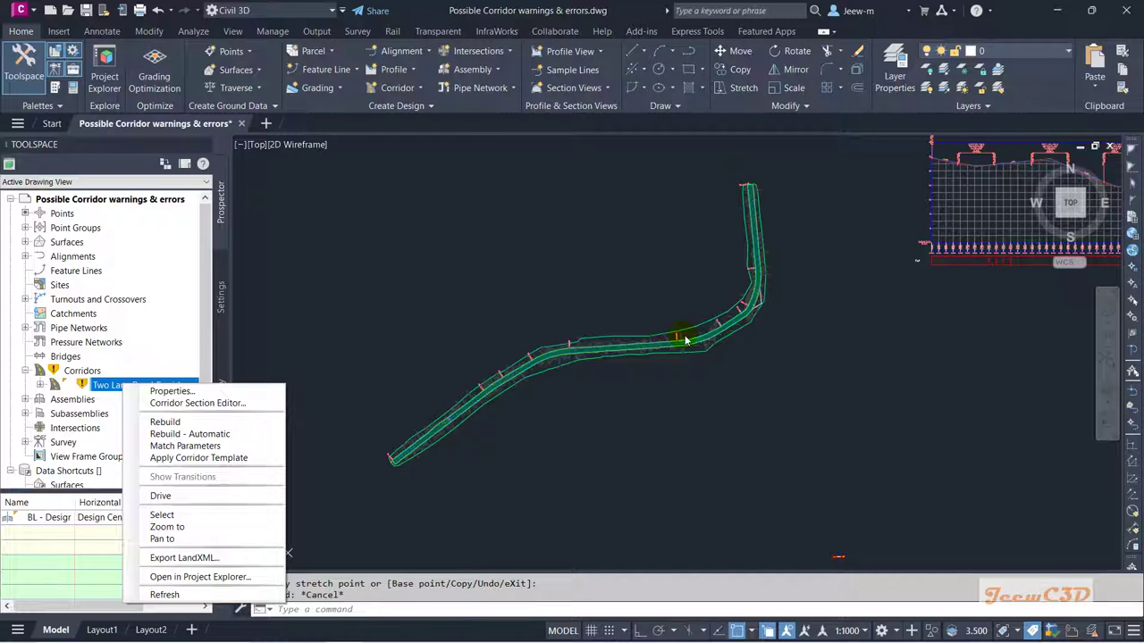
left_click(168, 423)
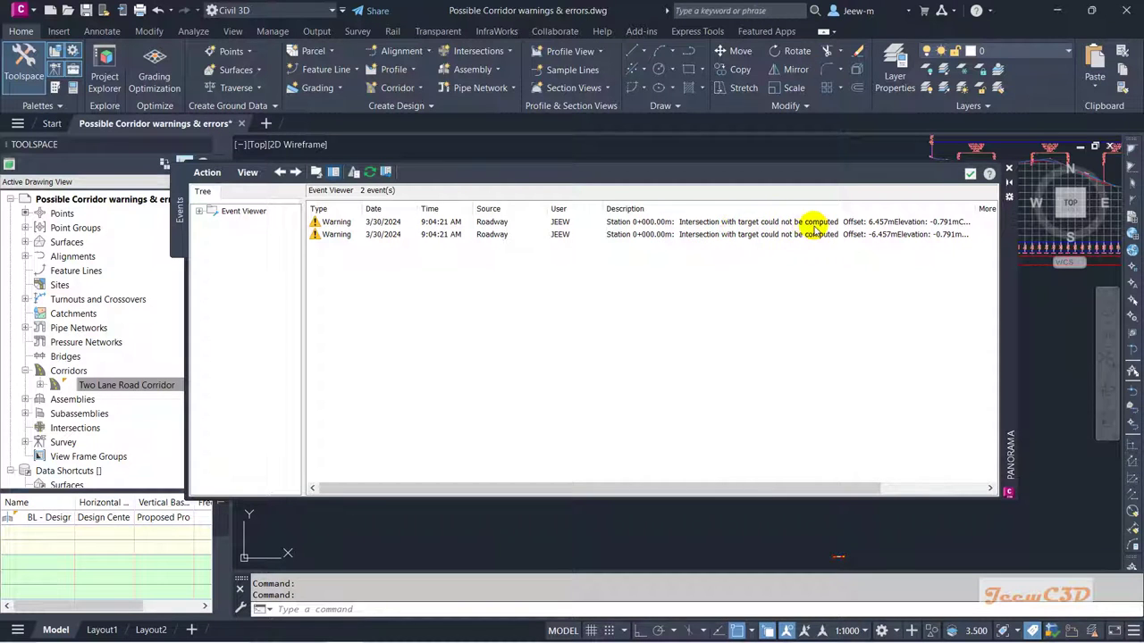
Read the full event properties of the first station 0+000.00 target intersection warning, and close the Event Viewer
double_click(694, 226)
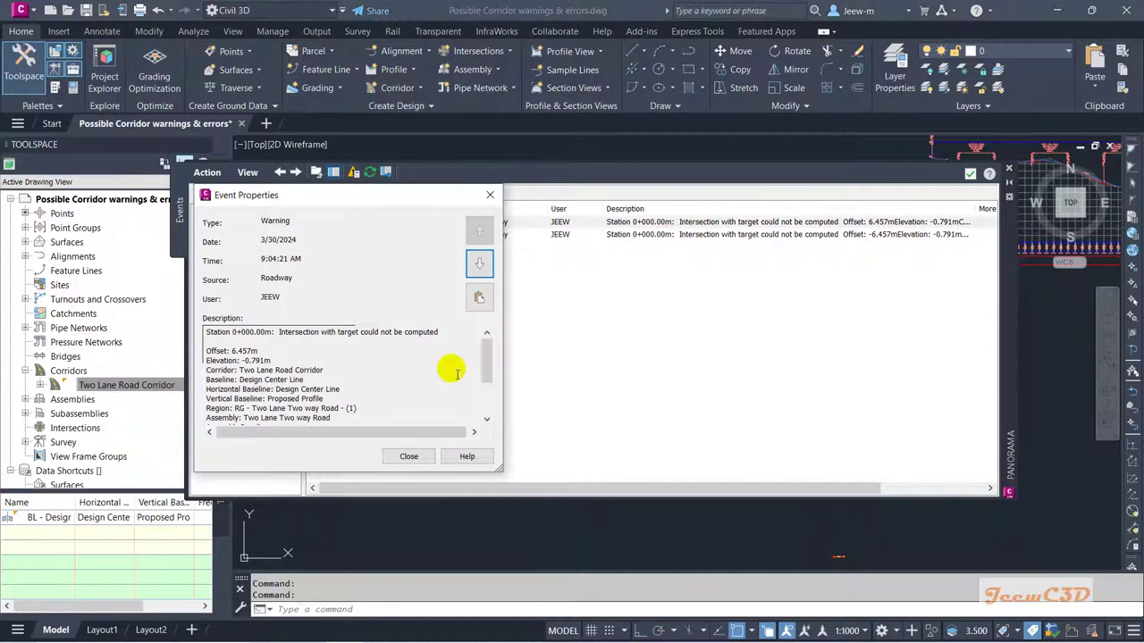
left_click_drag(486, 368, 506, 383)
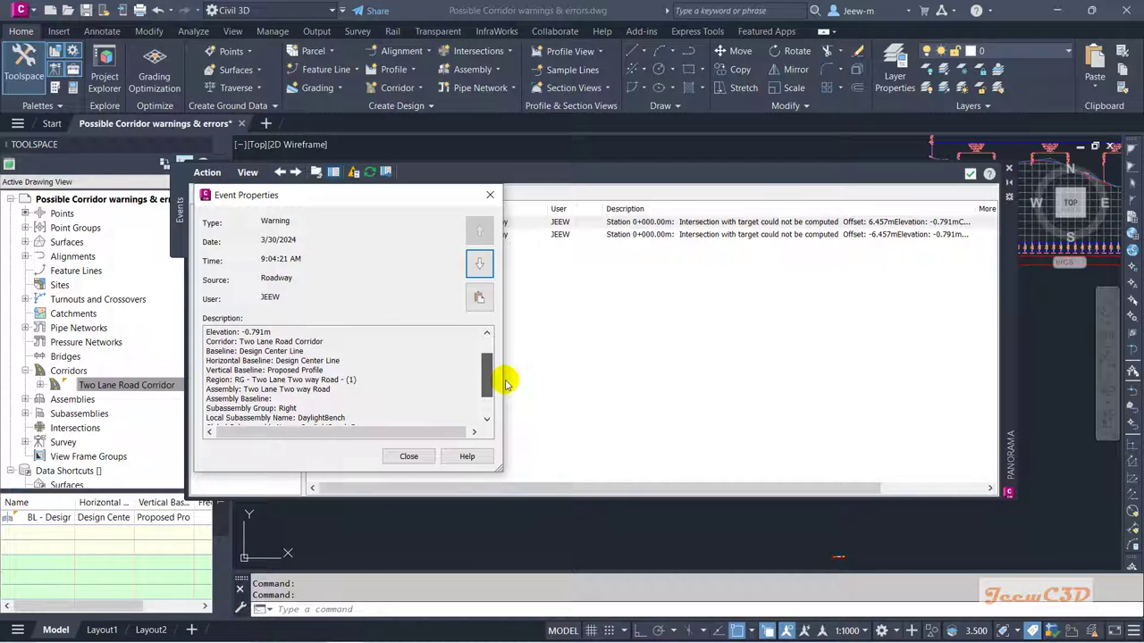
scroll(268, 339, "up", 1)
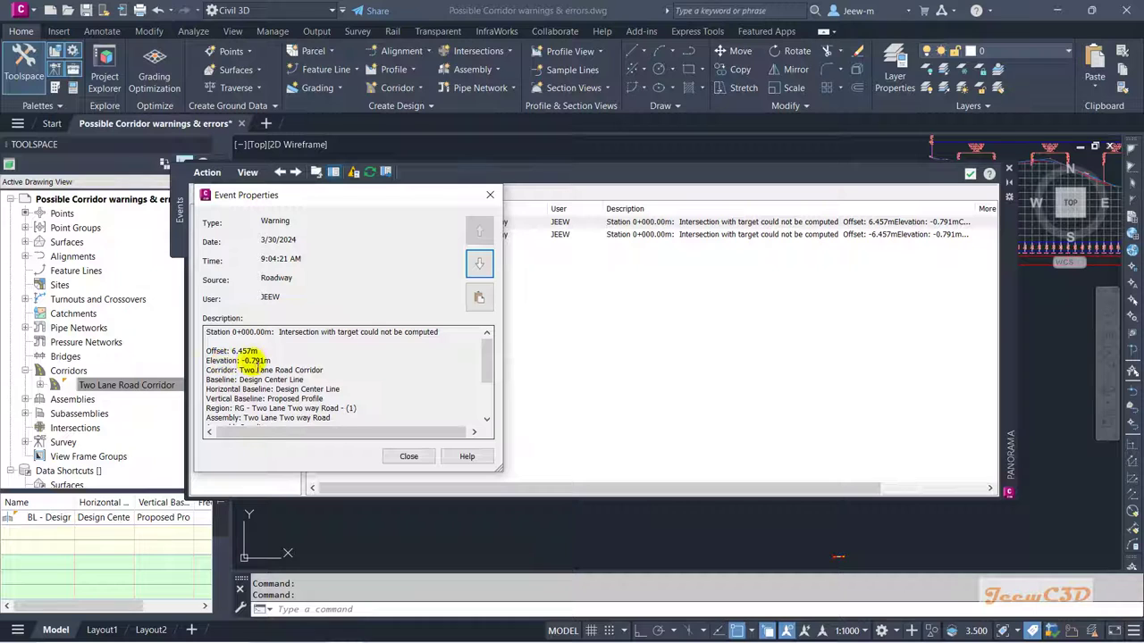
scroll(357, 378, "down", 3)
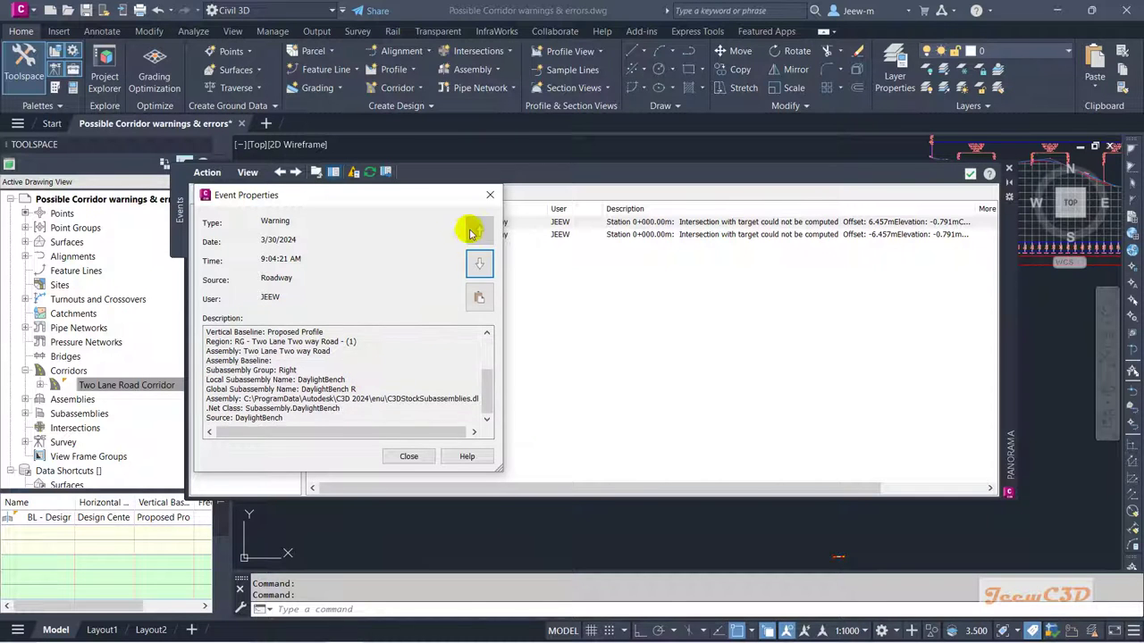
left_click(484, 201)
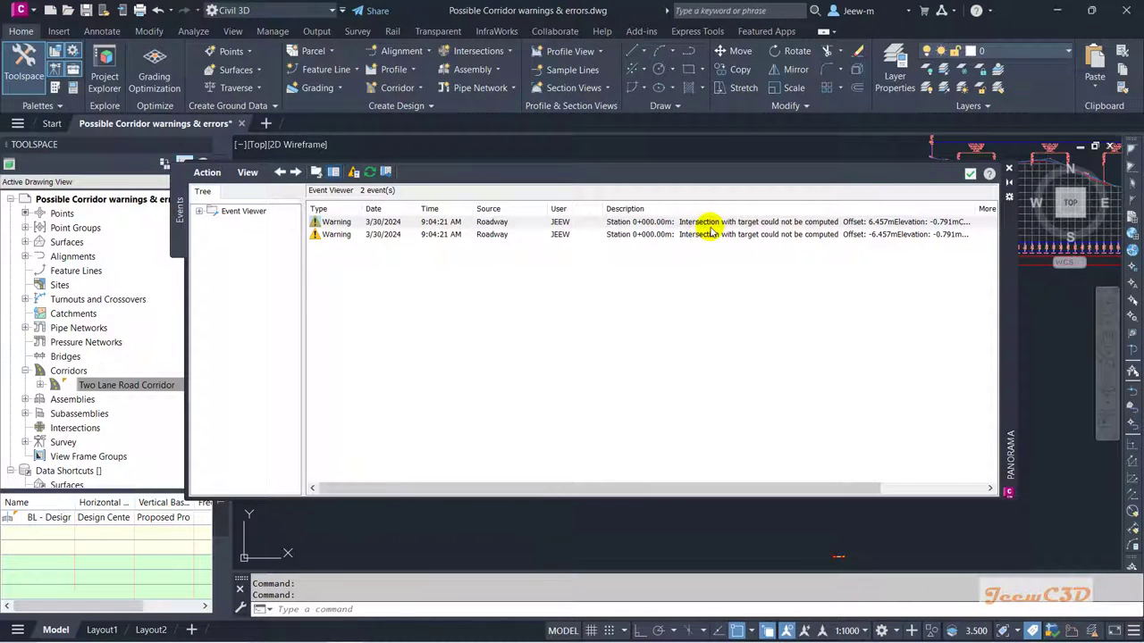
left_click(710, 224)
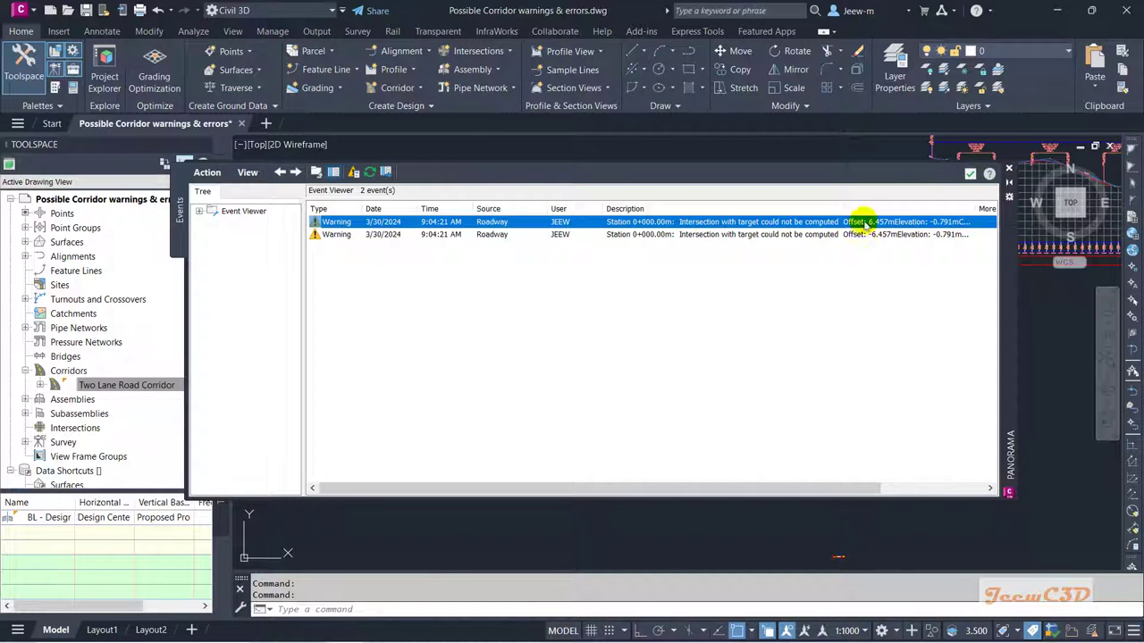
left_click(970, 173)
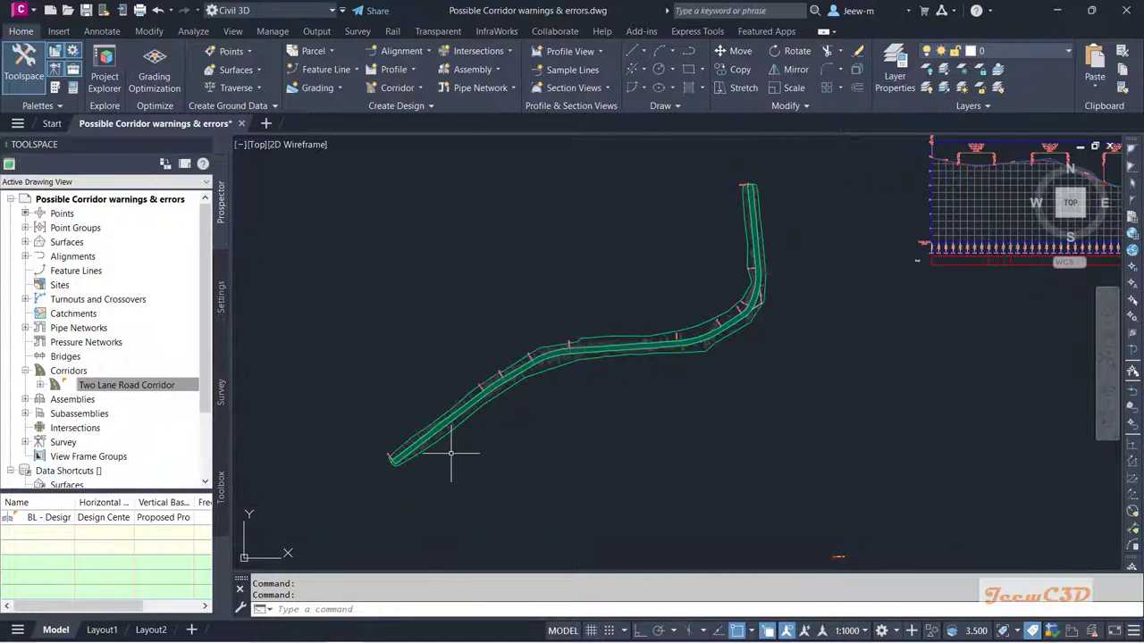
Select the corridor near its start station and inspect its beginning in 3D with the Object Viewer
scroll(382, 472, "up", 5)
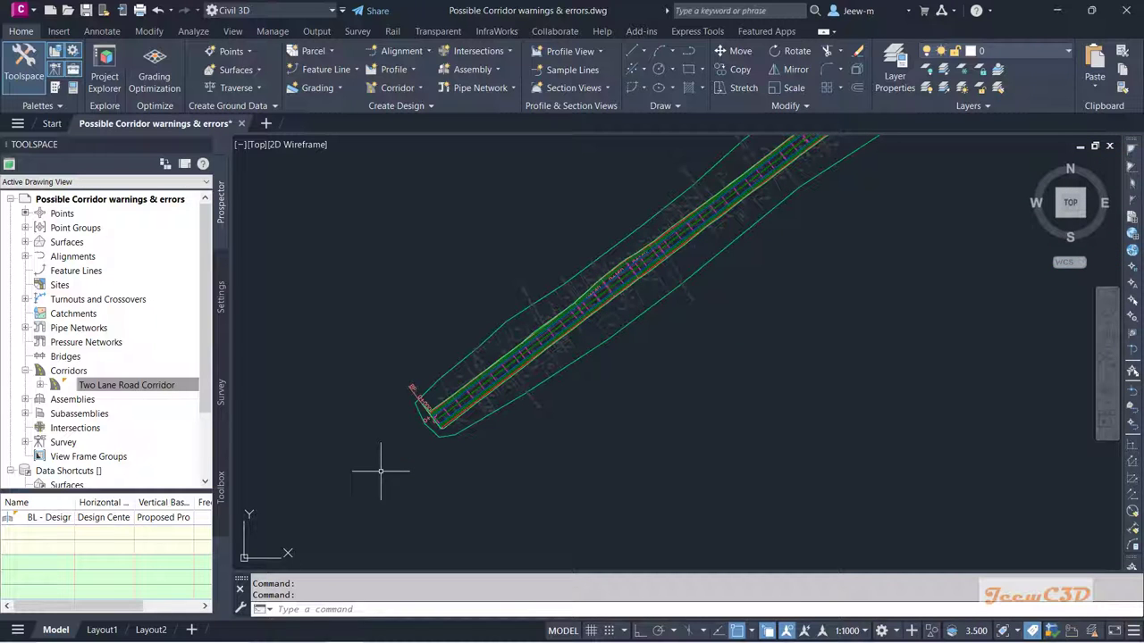
key("Escape")
scroll(446, 409, "up", 4)
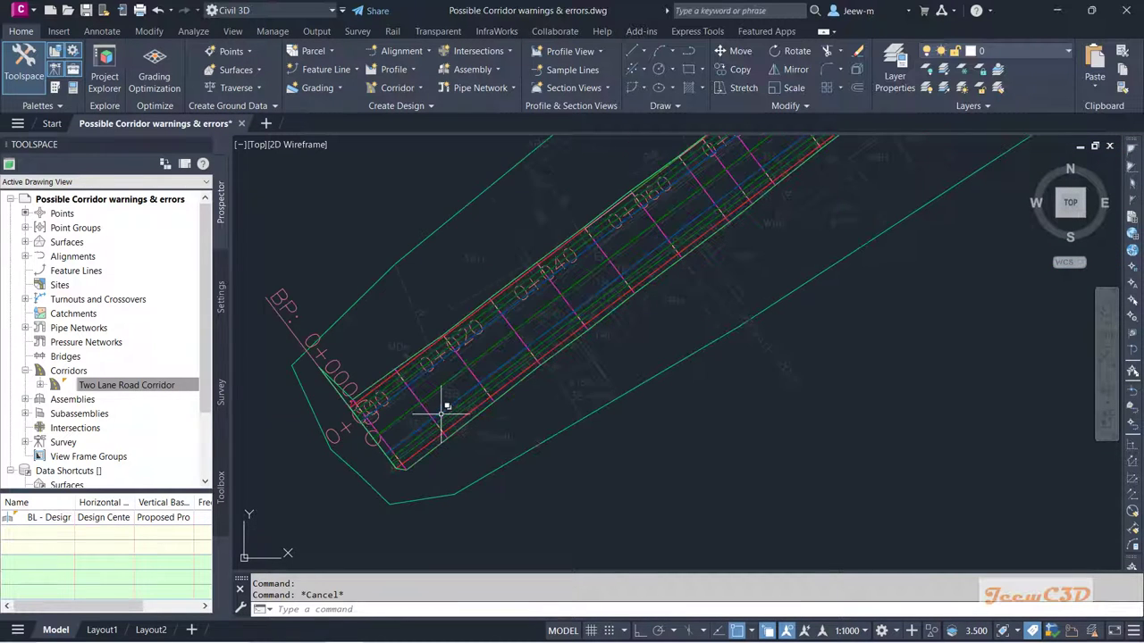
scroll(427, 409, "up", 3)
left_click(409, 383)
left_click(463, 438)
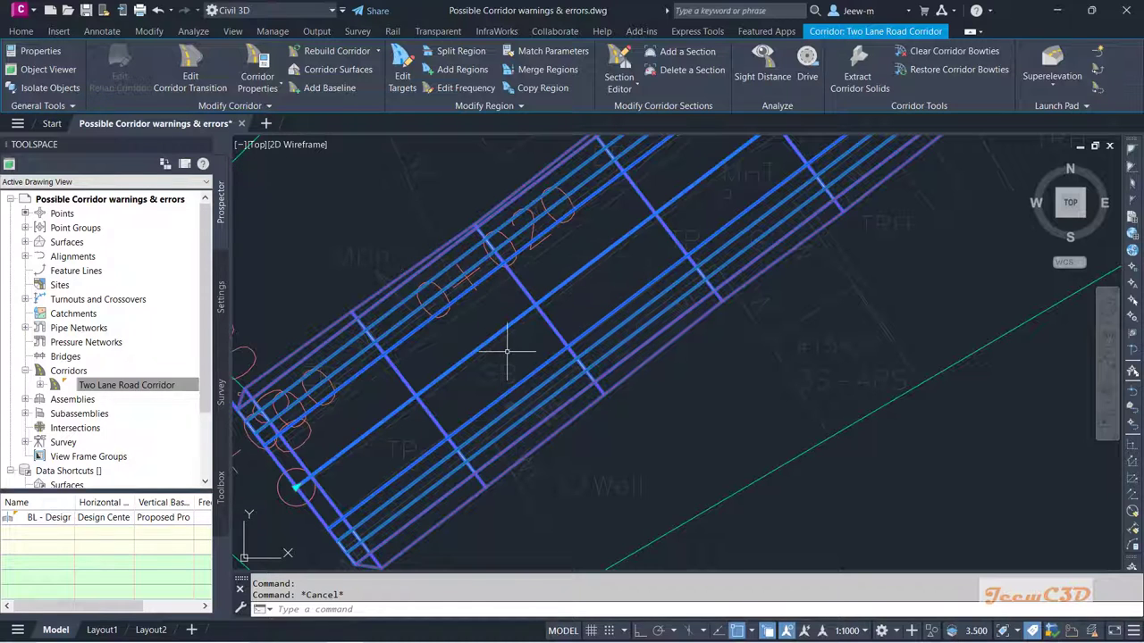
scroll(503, 373, "down", 2)
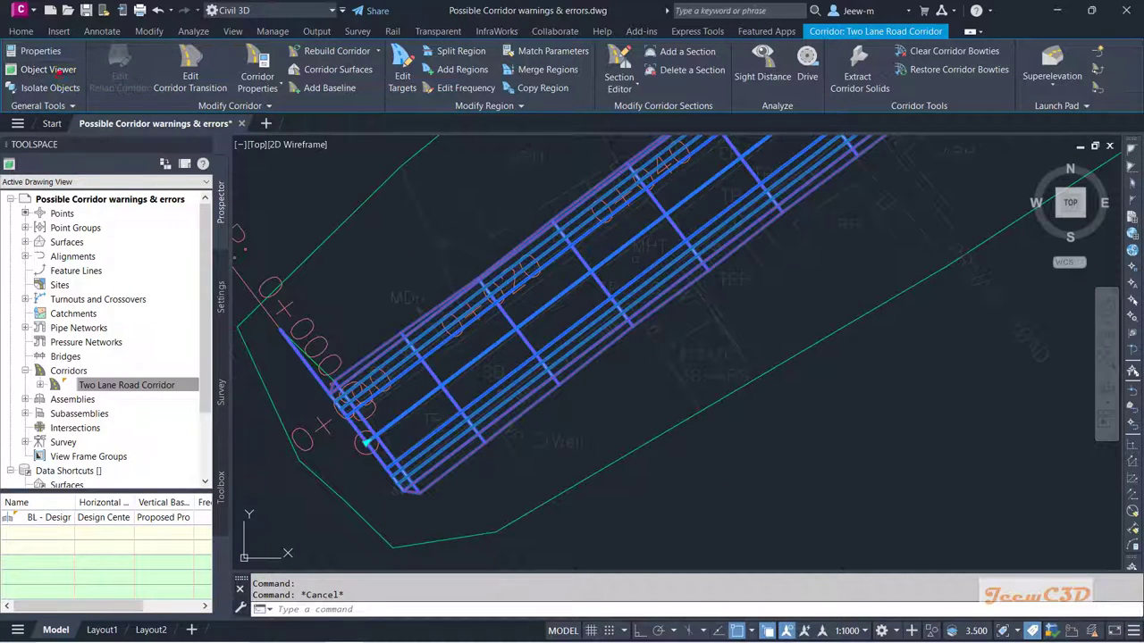
left_click(573, 344)
key("Return")
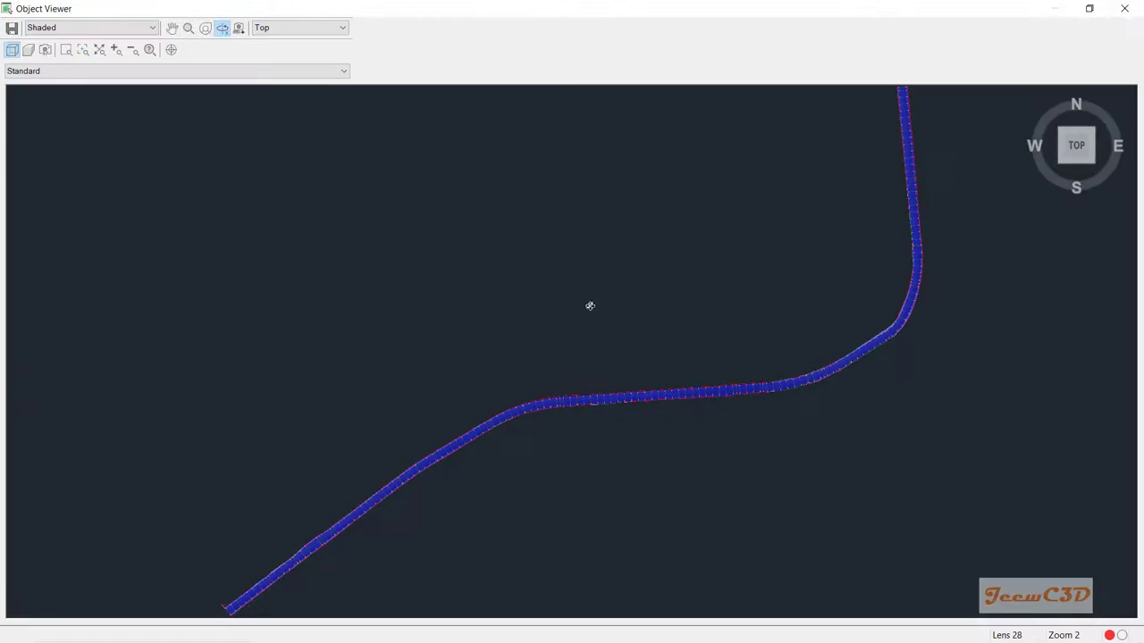
left_click_drag(595, 288, 349, 408)
scroll(298, 423, "up", 6)
left_click_drag(441, 415, 81, 420)
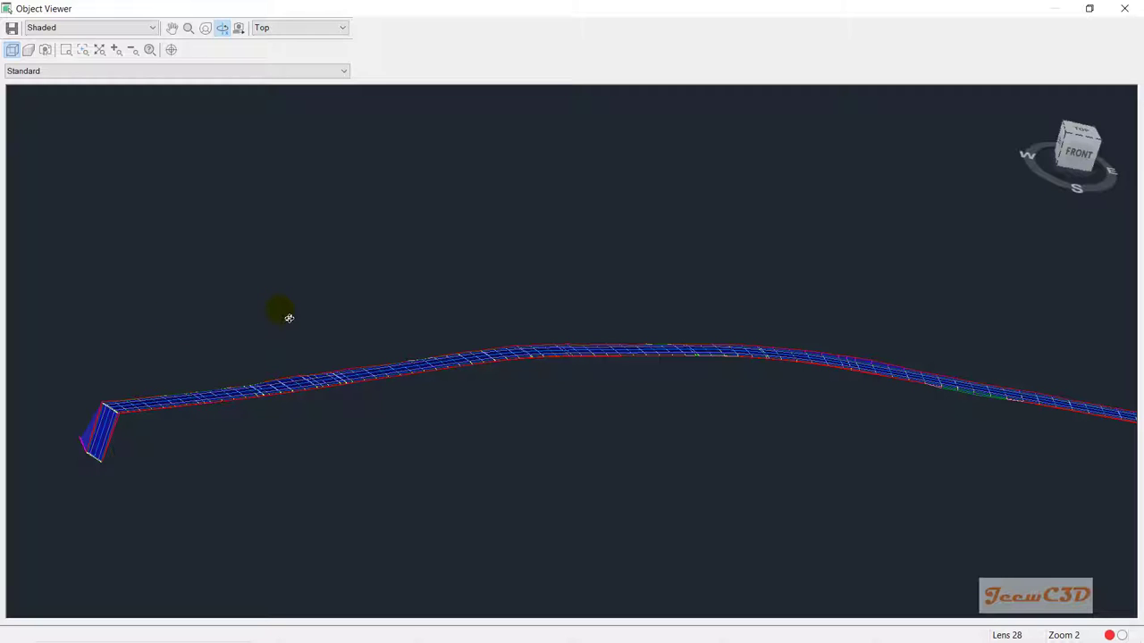
key("Escape")
Examine the start of the proposed profile and its grade break label at the beginning of the profile view
scroll(330, 389, "down", 6)
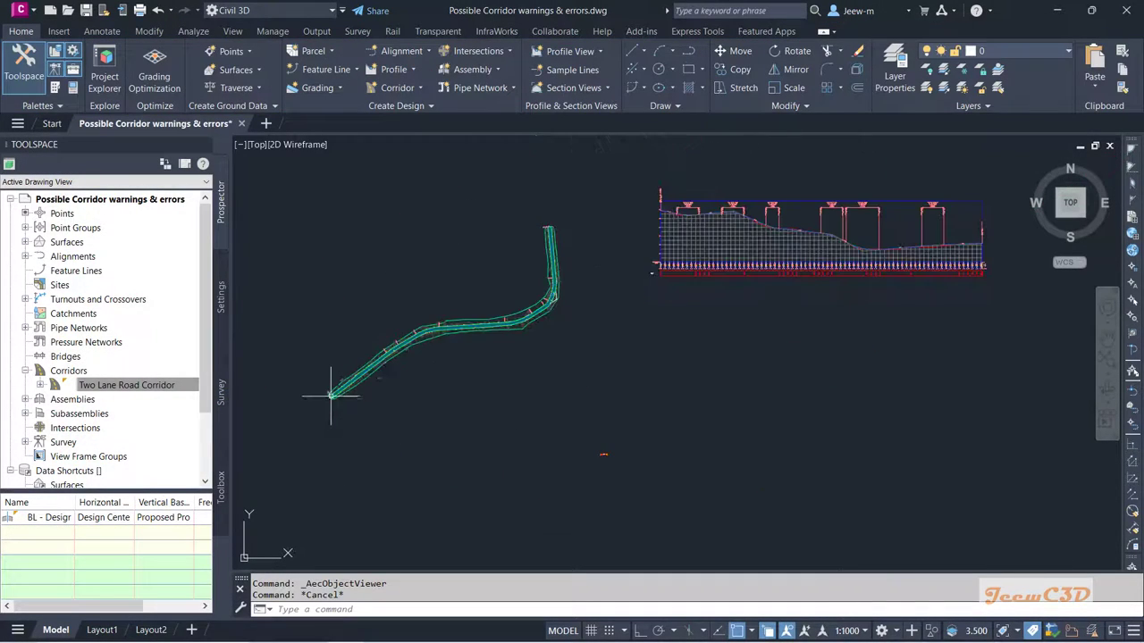
scroll(618, 228, "up", 10)
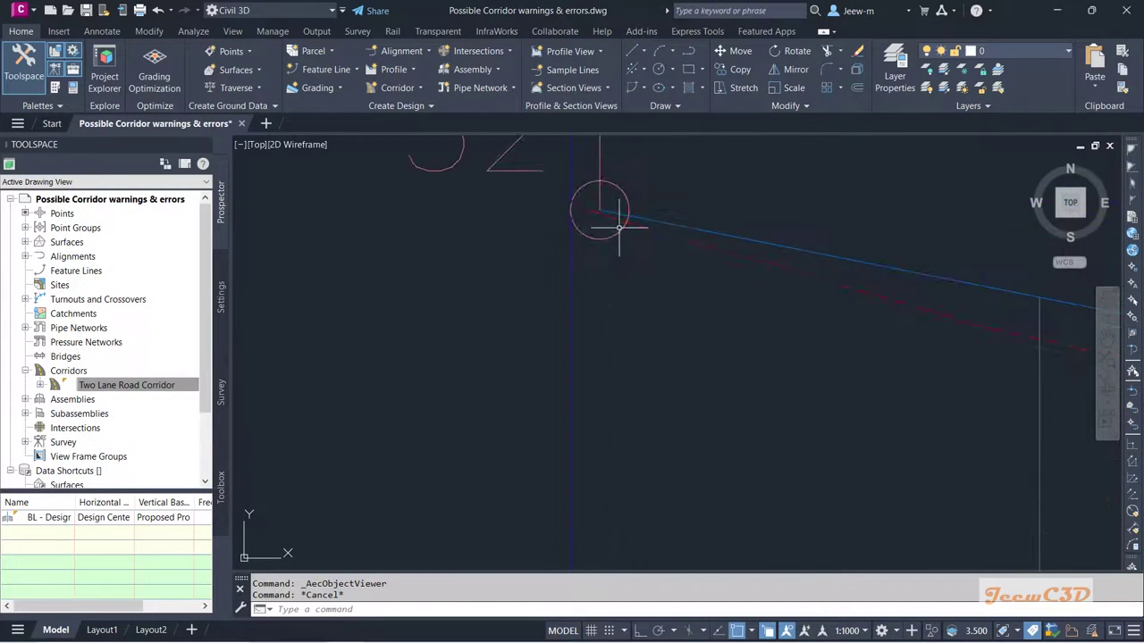
scroll(618, 229, "up", 2)
mouse_move(613, 209)
middle_mouse_down()
mouse_move(659, 368)
mouse_move(634, 312)
middle_mouse_up()
scroll(626, 315, "down", 1)
scroll(634, 358, "down", 5)
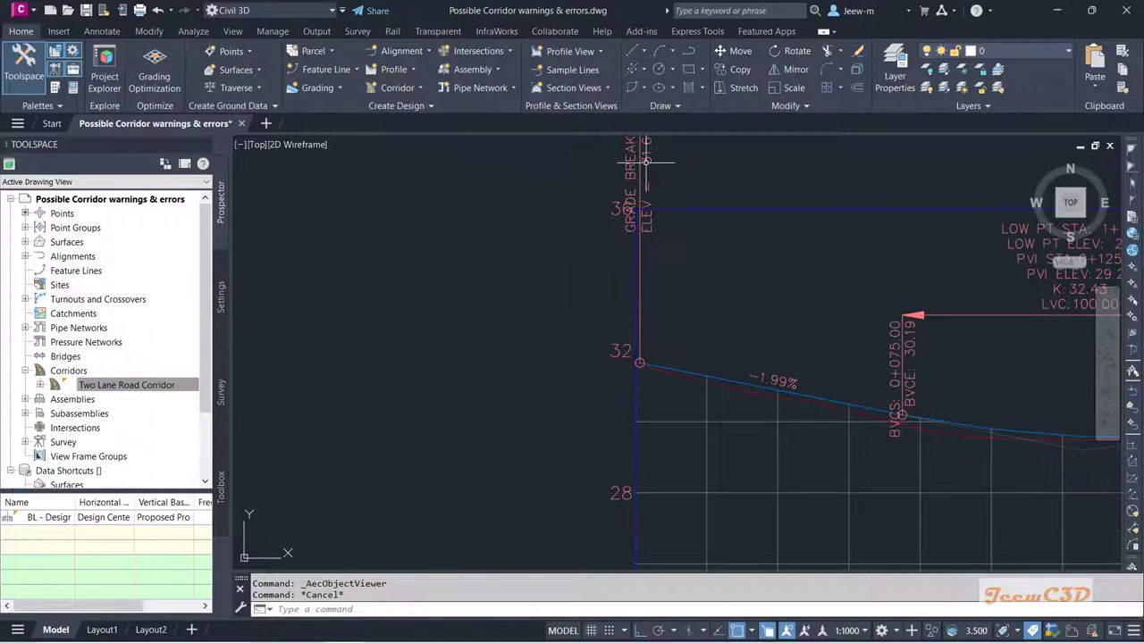
middle_click_drag(645, 161, 632, 268)
middle_click_drag(651, 224, 628, 281)
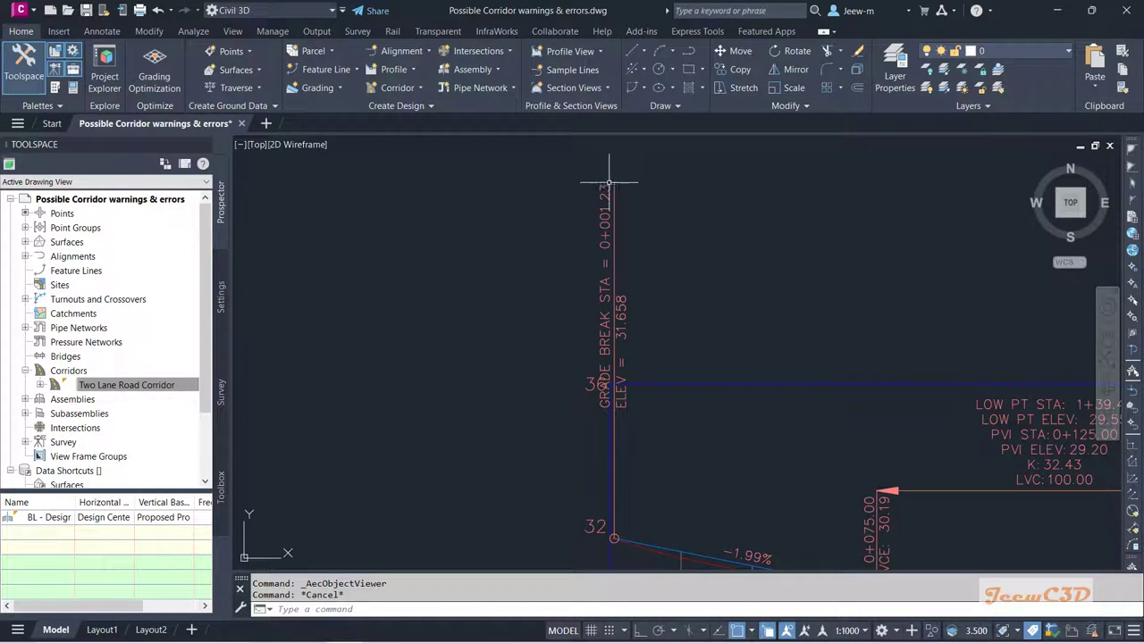
middle_click_drag(651, 487, 669, 340)
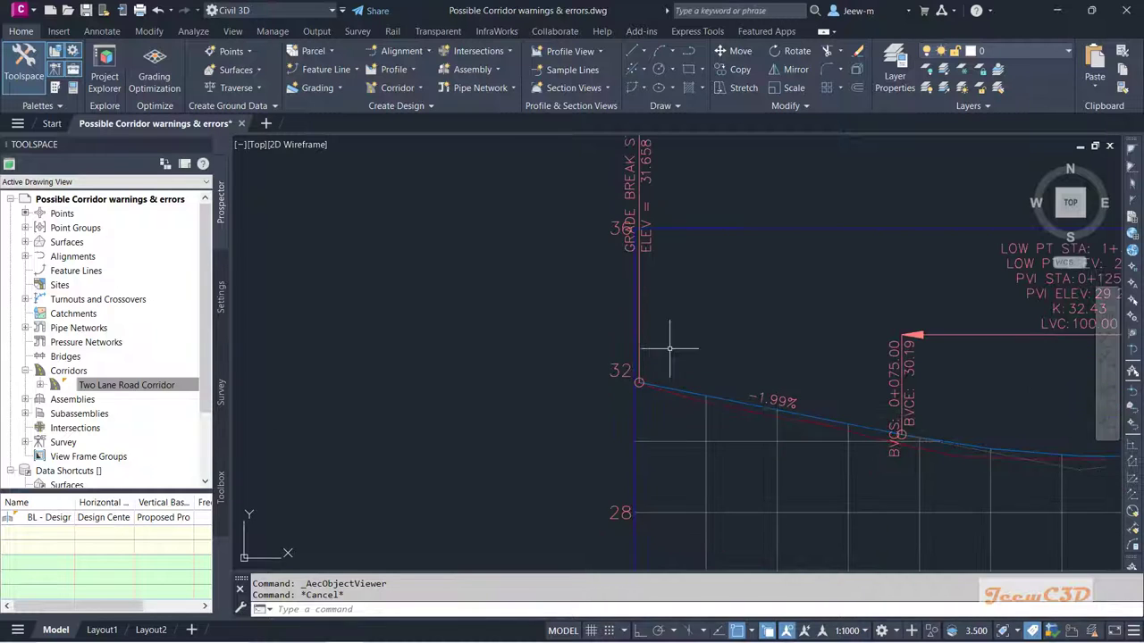
Stretch the Proposed Profile's start point back to the existing ground profile's starting point on the profile view's start line
scroll(625, 370, "up", 2)
scroll(633, 357, "up", 2)
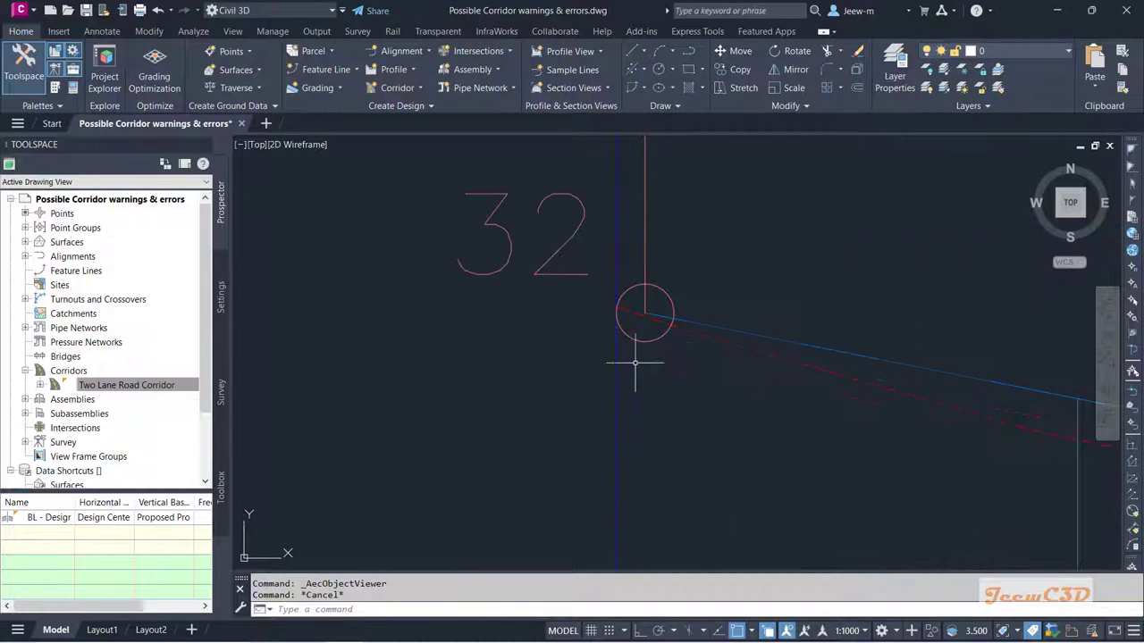
left_click(706, 333)
scroll(640, 310, "up", 3)
scroll(641, 310, "up", 3)
left_click(664, 324)
scroll(481, 277, "up", 4)
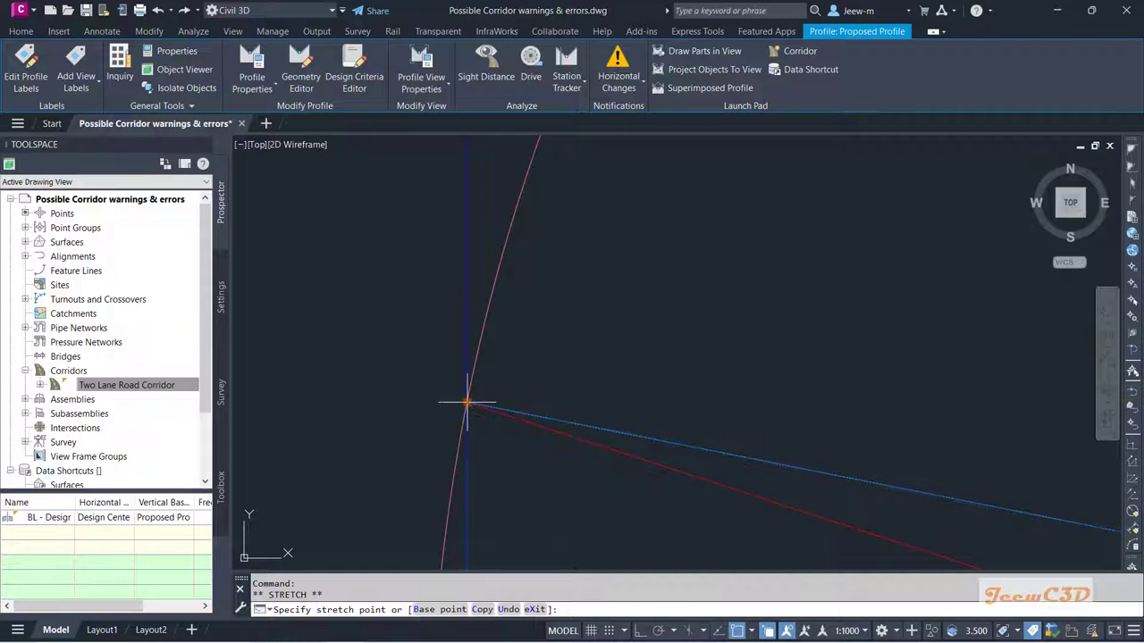
left_click(467, 402)
scroll(536, 353, "down", 5)
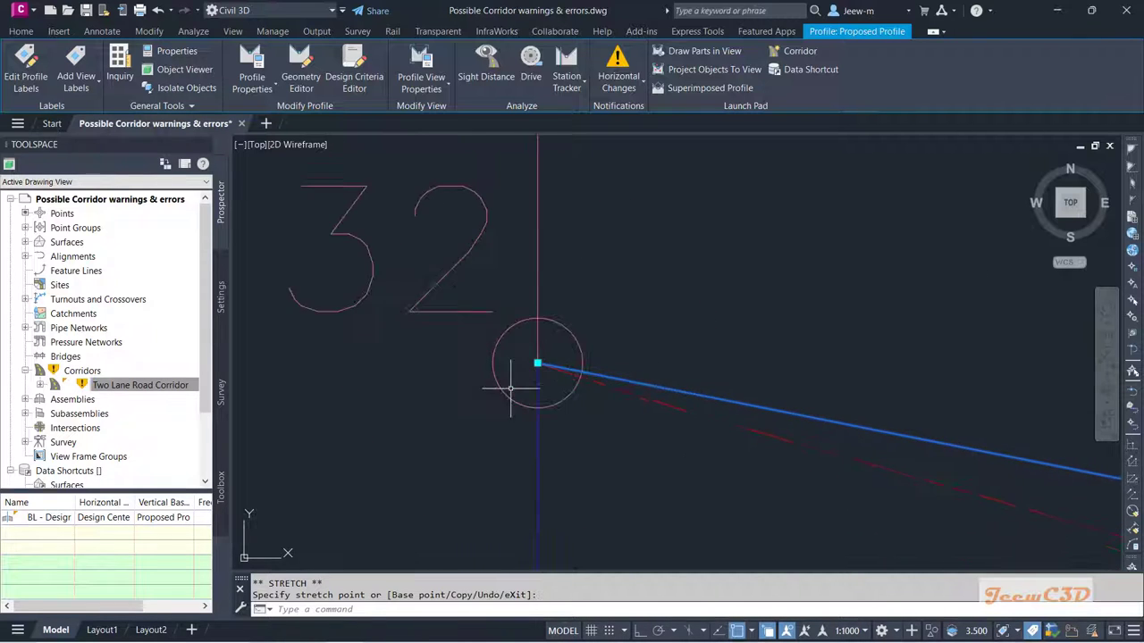
scroll(488, 396, "down", 4)
key("Escape")
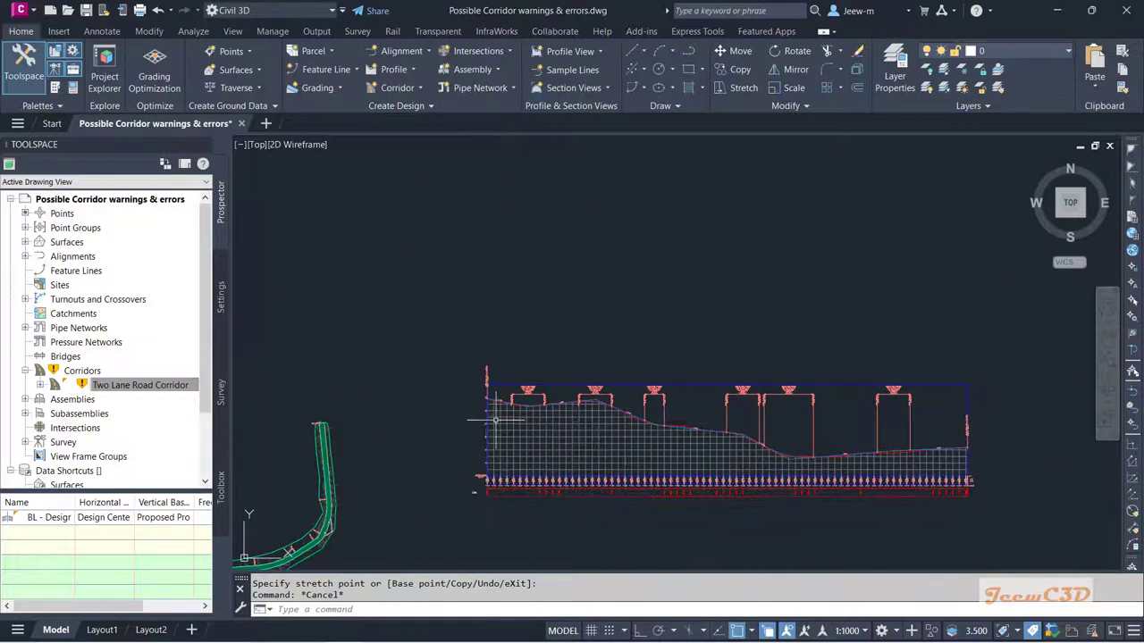
Check the proposed profile's end point in the profile view and rebuild the Two Lane Road Corridor with the corrected profile
scroll(945, 445, "up", 8)
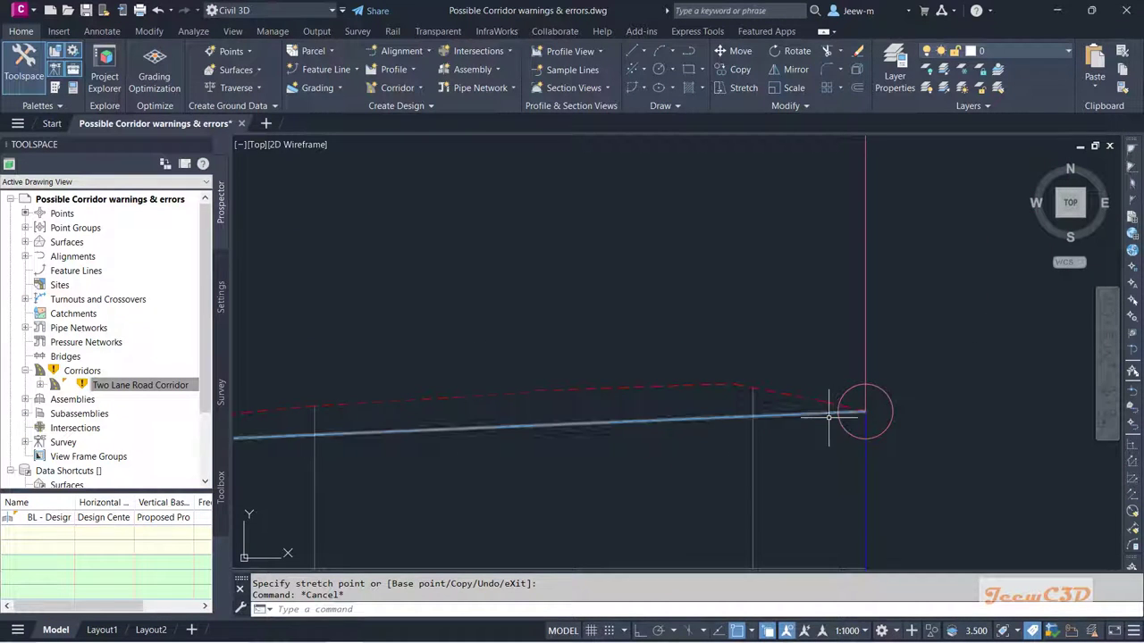
scroll(810, 436, "down", 6)
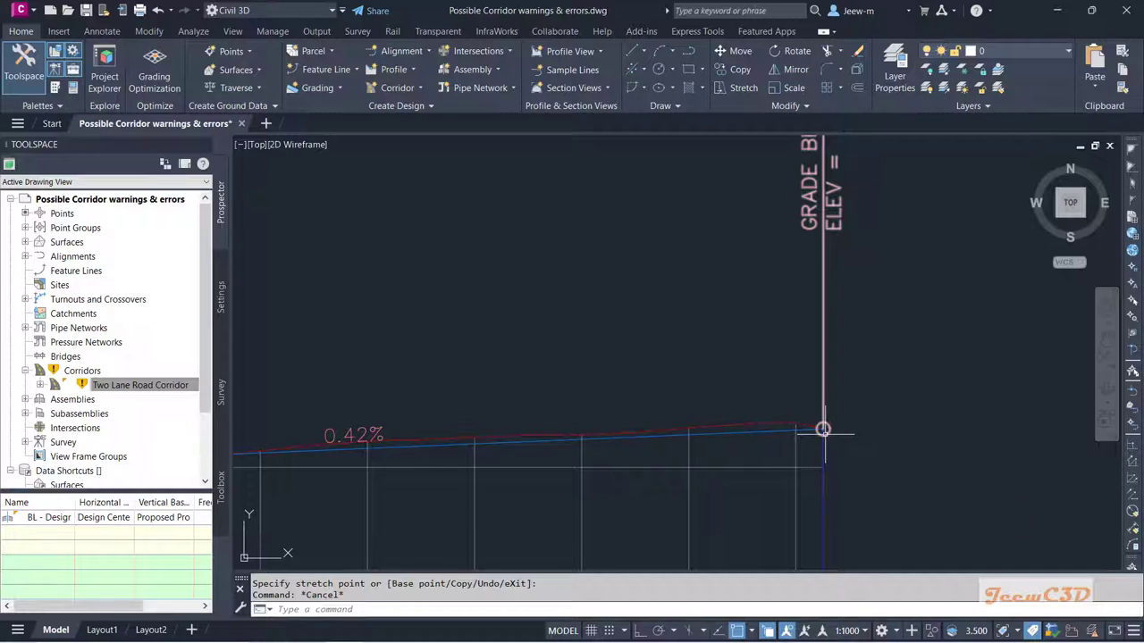
left_click(112, 386)
right_click(112, 386)
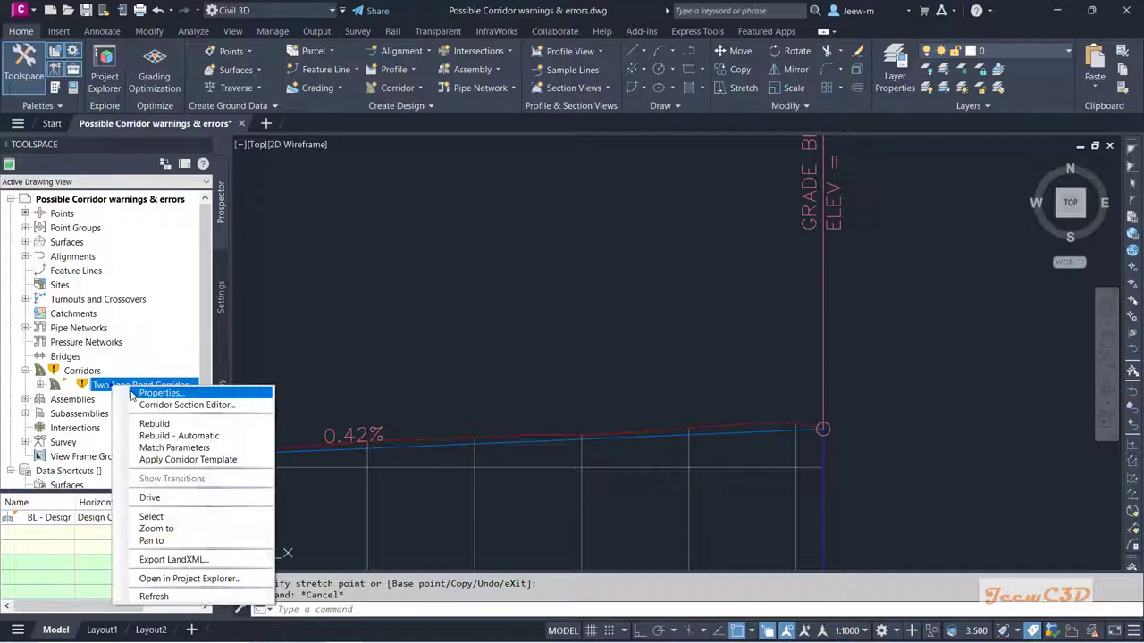
left_click(143, 421)
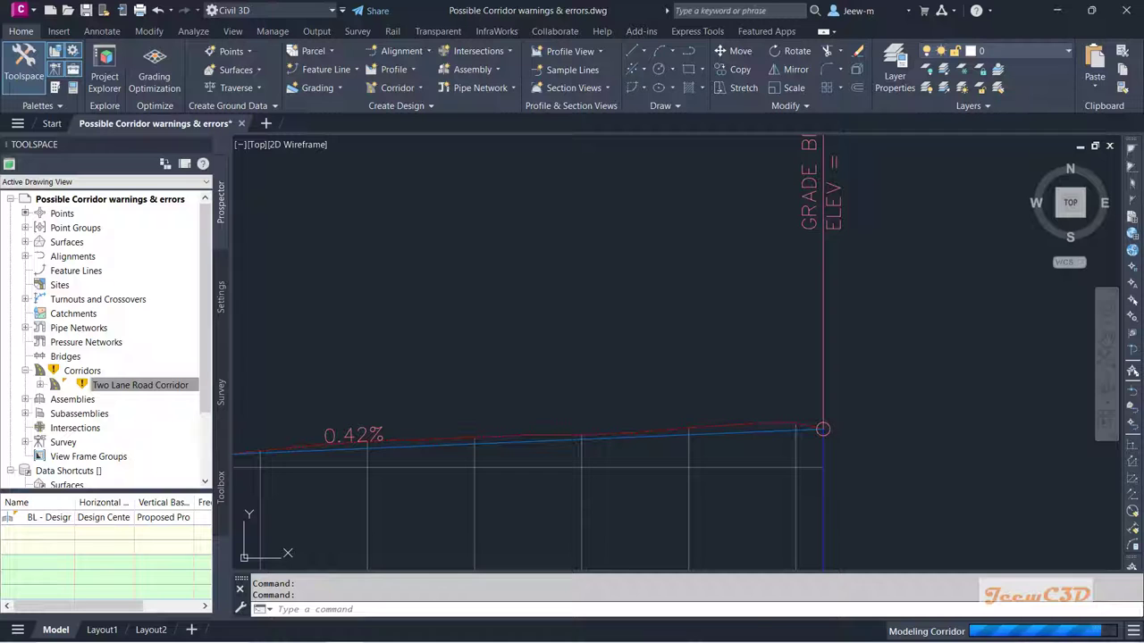
scroll(616, 357, "down", 3)
scroll(616, 358, "down", 10)
scroll(577, 397, "up", 2)
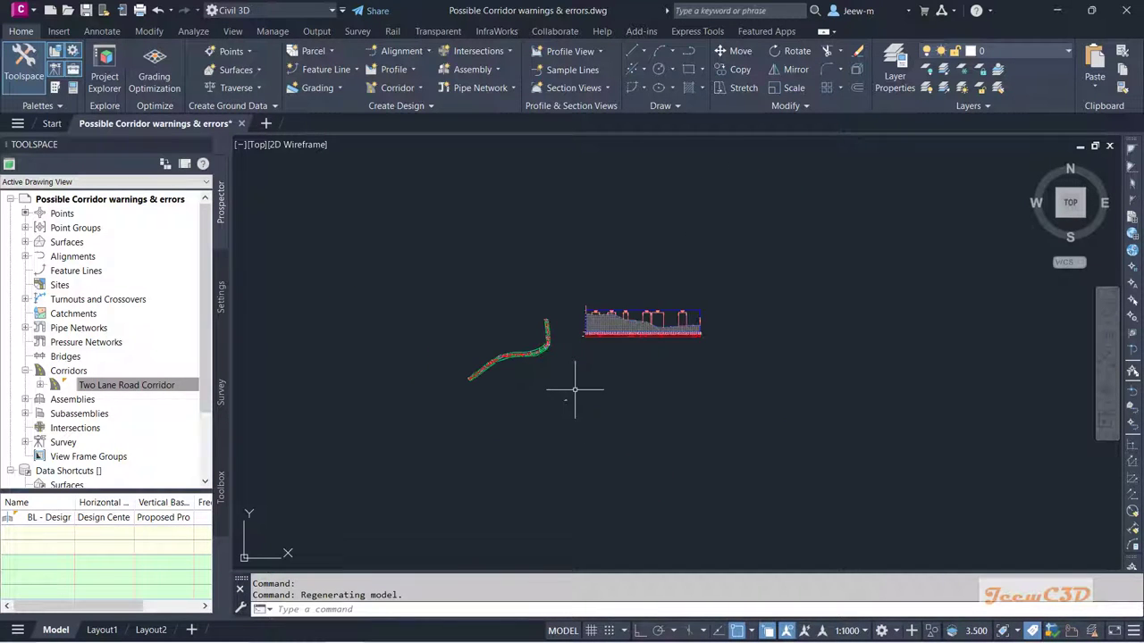
mouse_move(575, 389)
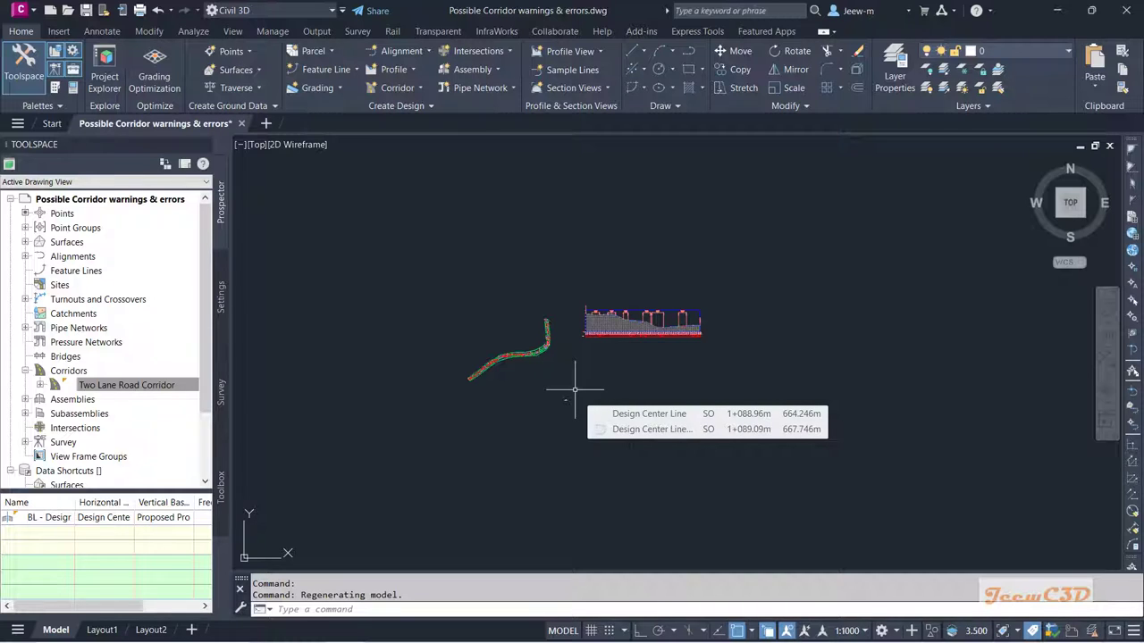